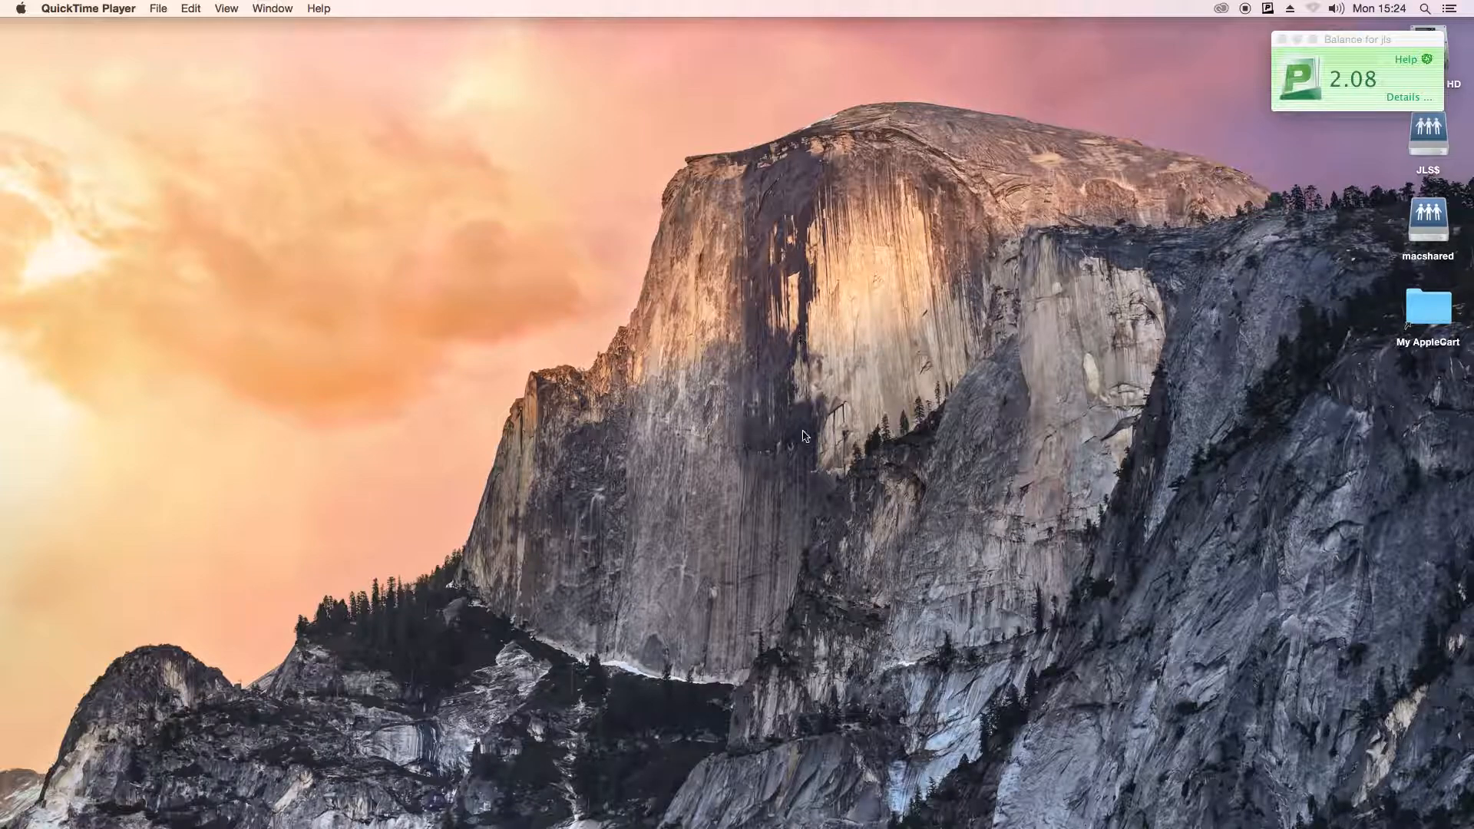
Switch to Photoshop and open Edit 1.jpg from the college architecture photographs folder
{"action": "left_click", "coordinate": [931, 798]}
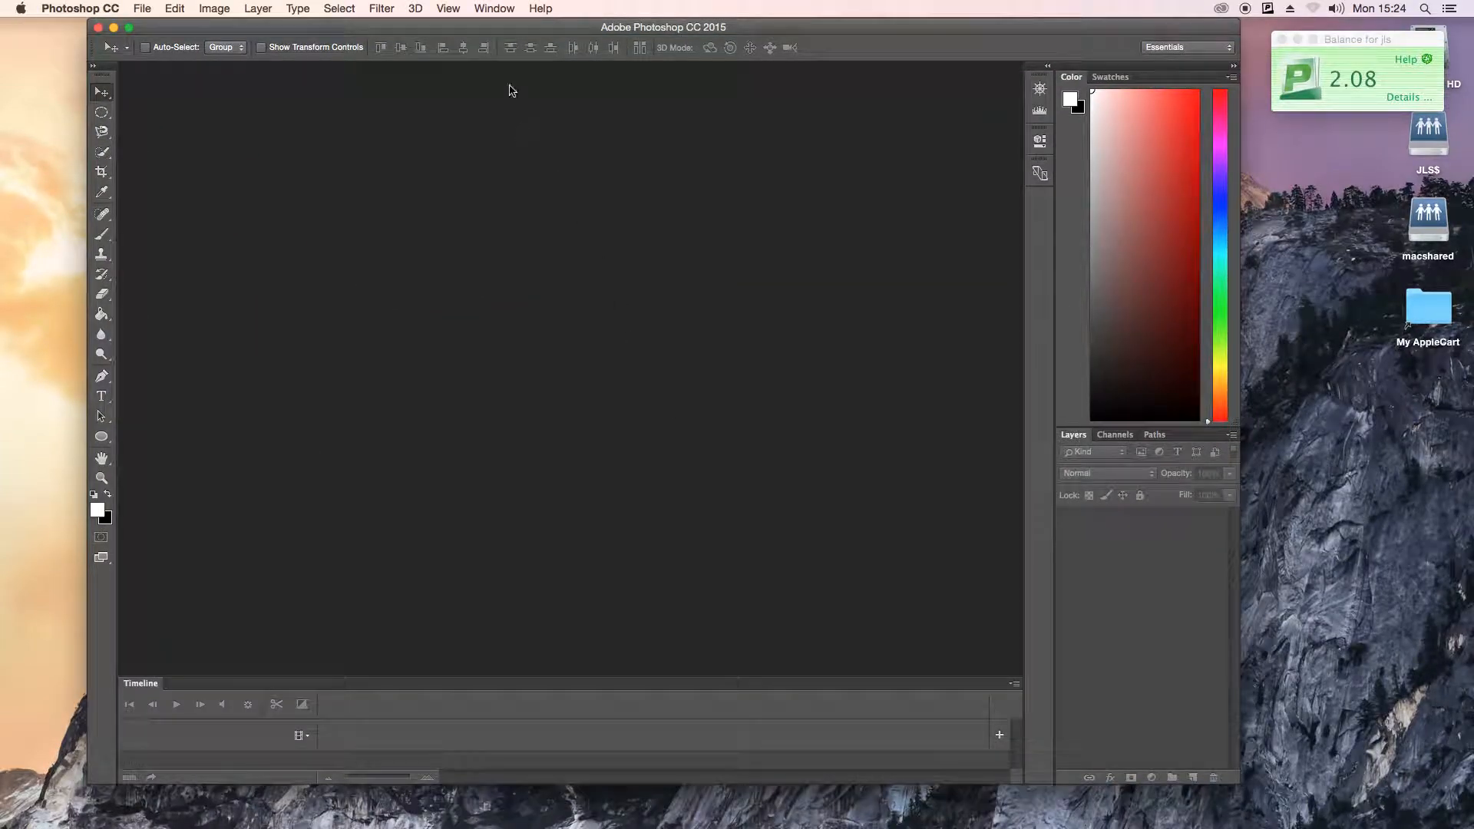
{"action": "left_click_drag", "start_coordinate": [509, 32], "coordinate": [512, 45]}
{"action": "left_click", "coordinate": [143, 9]}
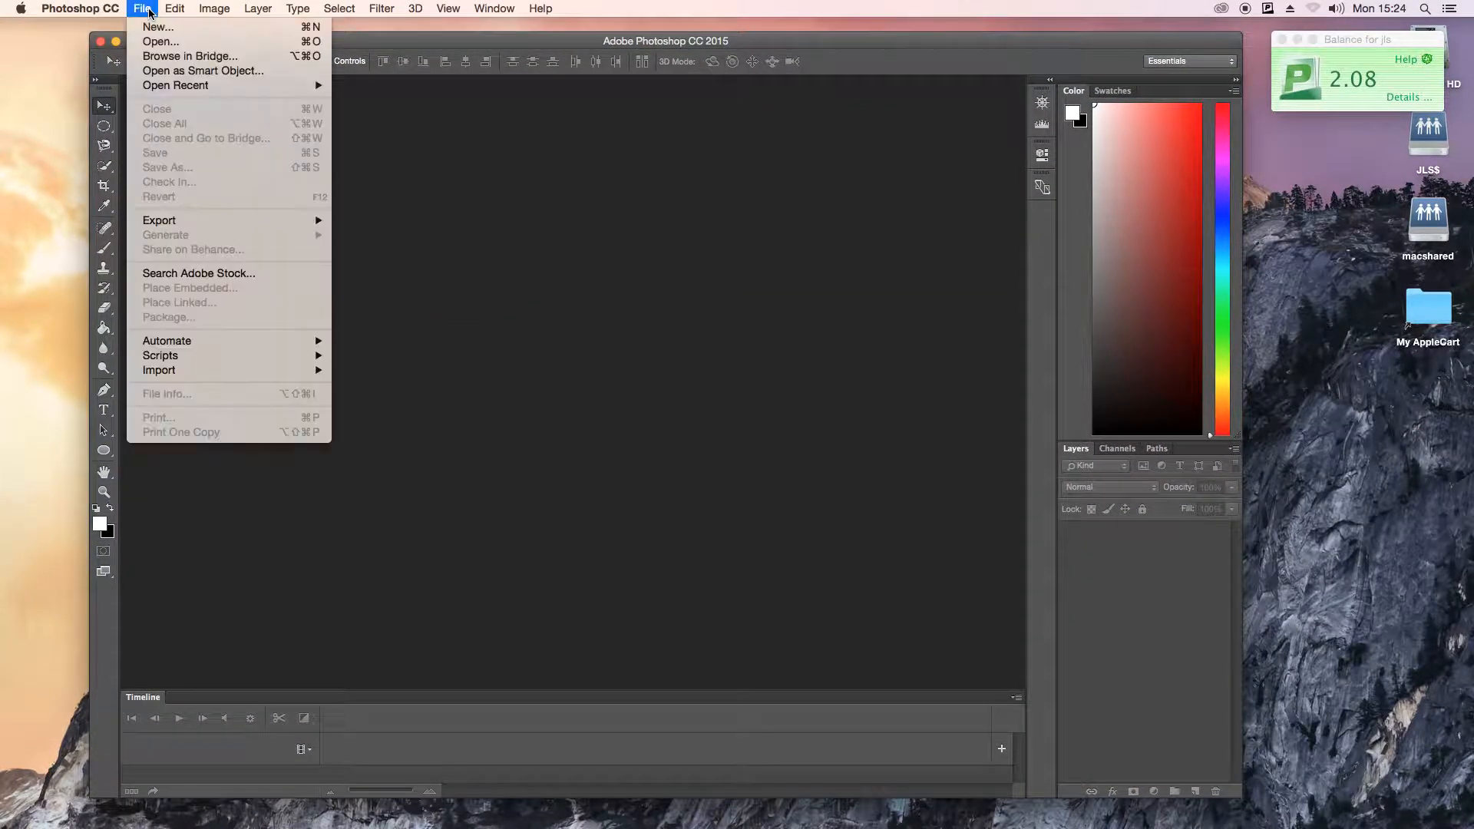
{"action": "left_click", "coordinate": [174, 41]}
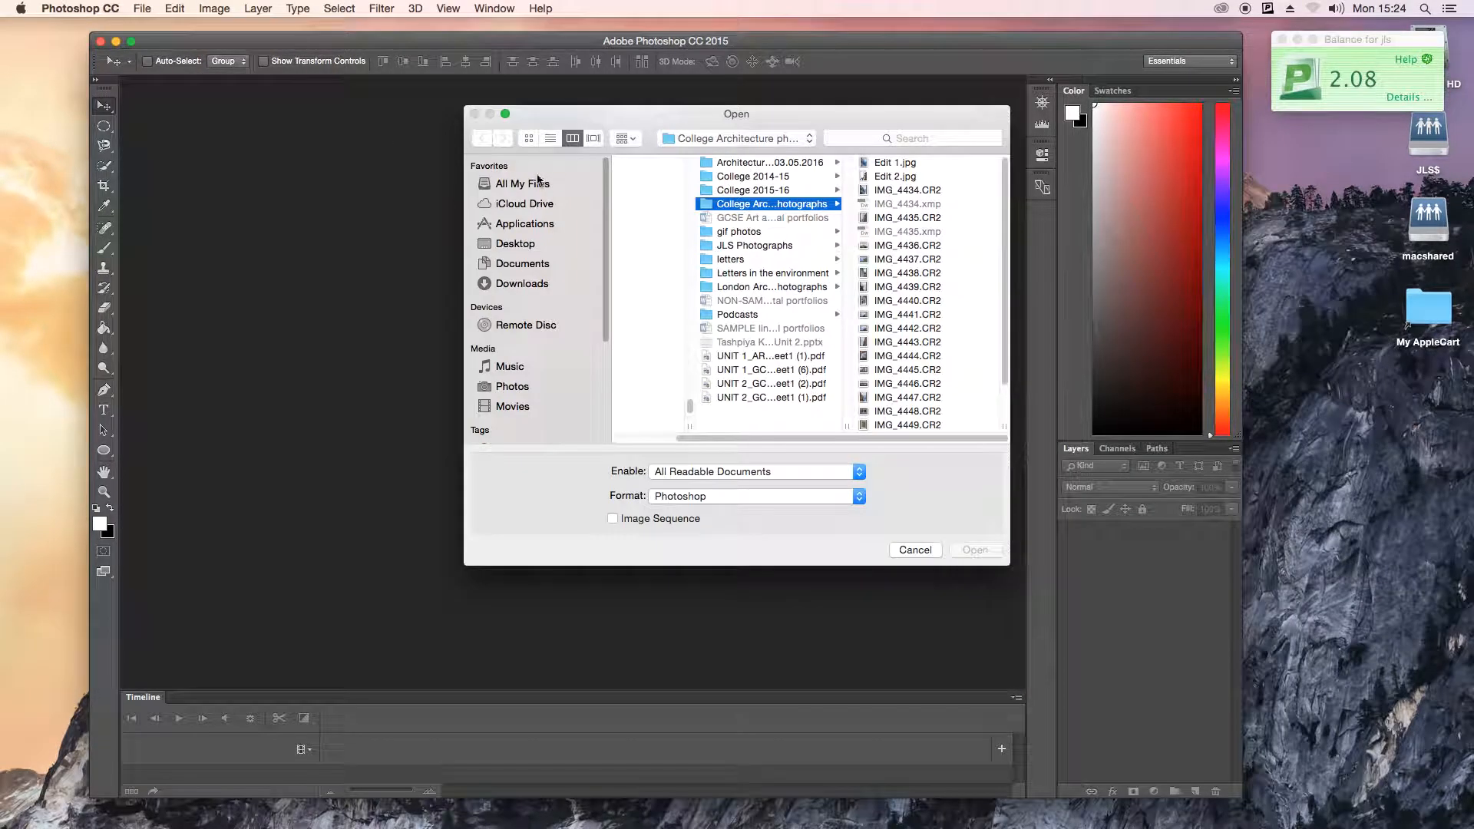
{"action": "left_click", "coordinate": [917, 164]}
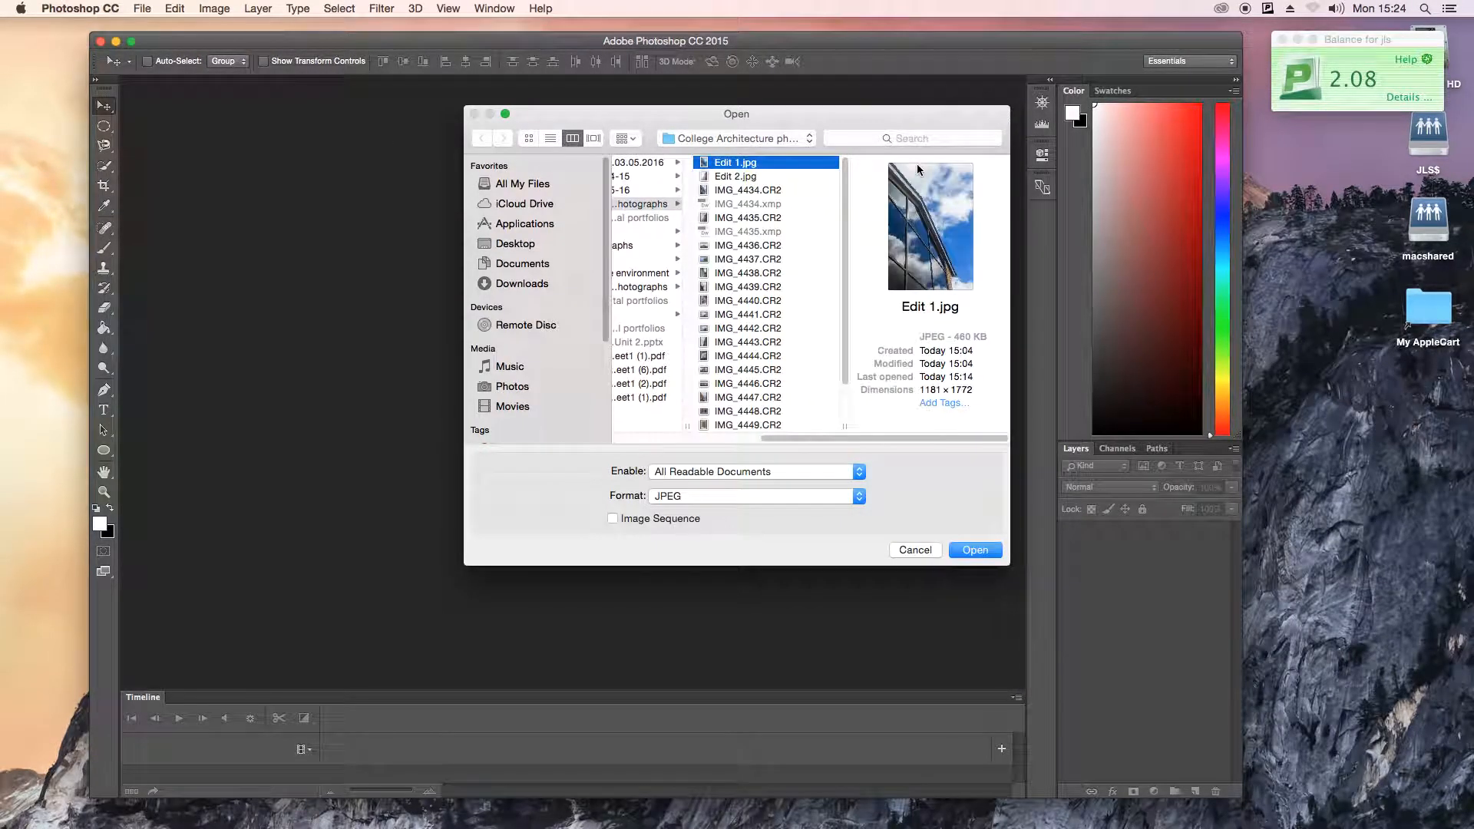
{"action": "left_click", "coordinate": [973, 549]}
Open Edit 2.jpg from the same folder as a second document
{"action": "left_click", "coordinate": [142, 9]}
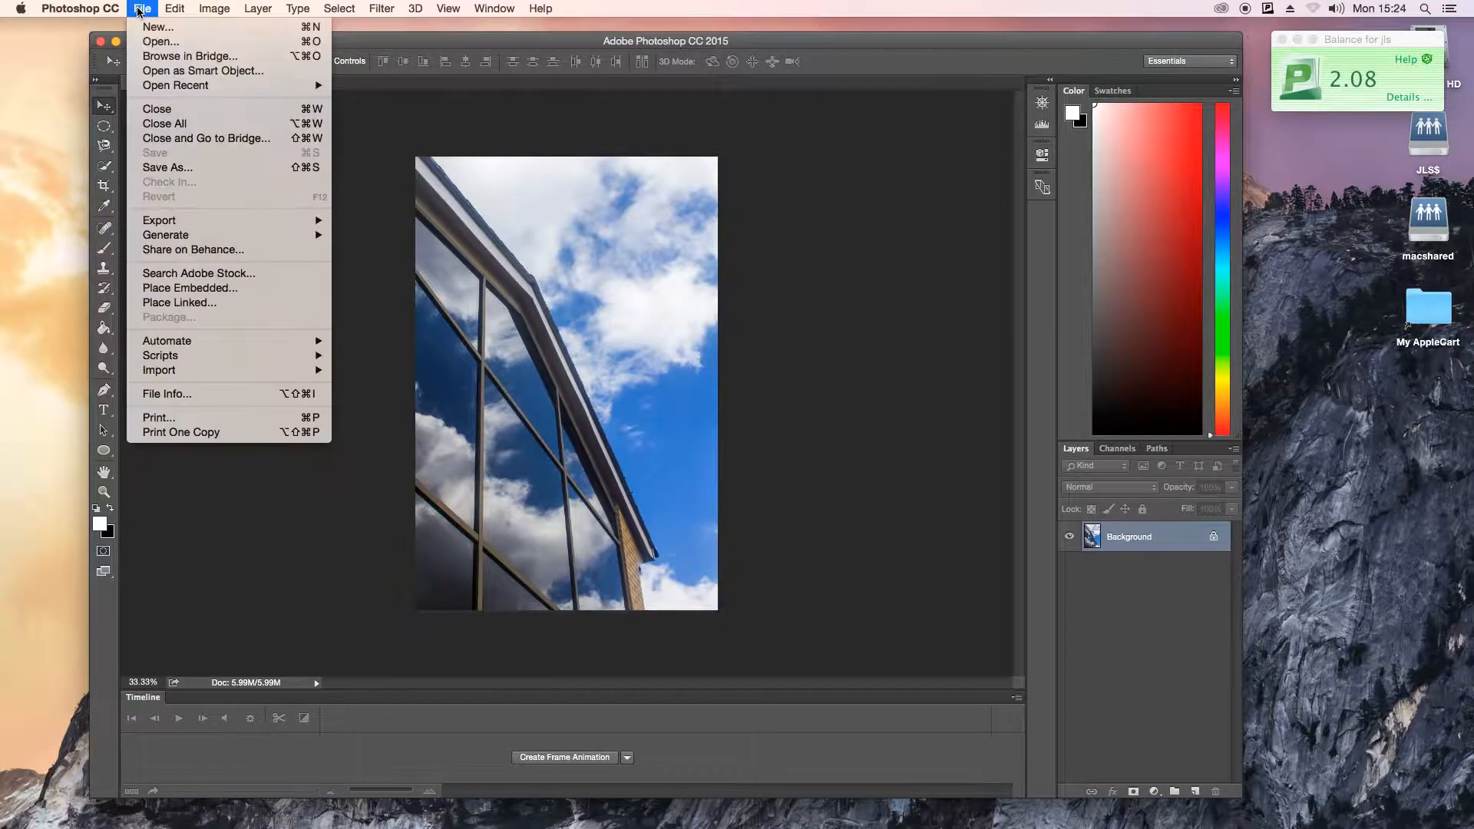
{"action": "left_click", "coordinate": [162, 40]}
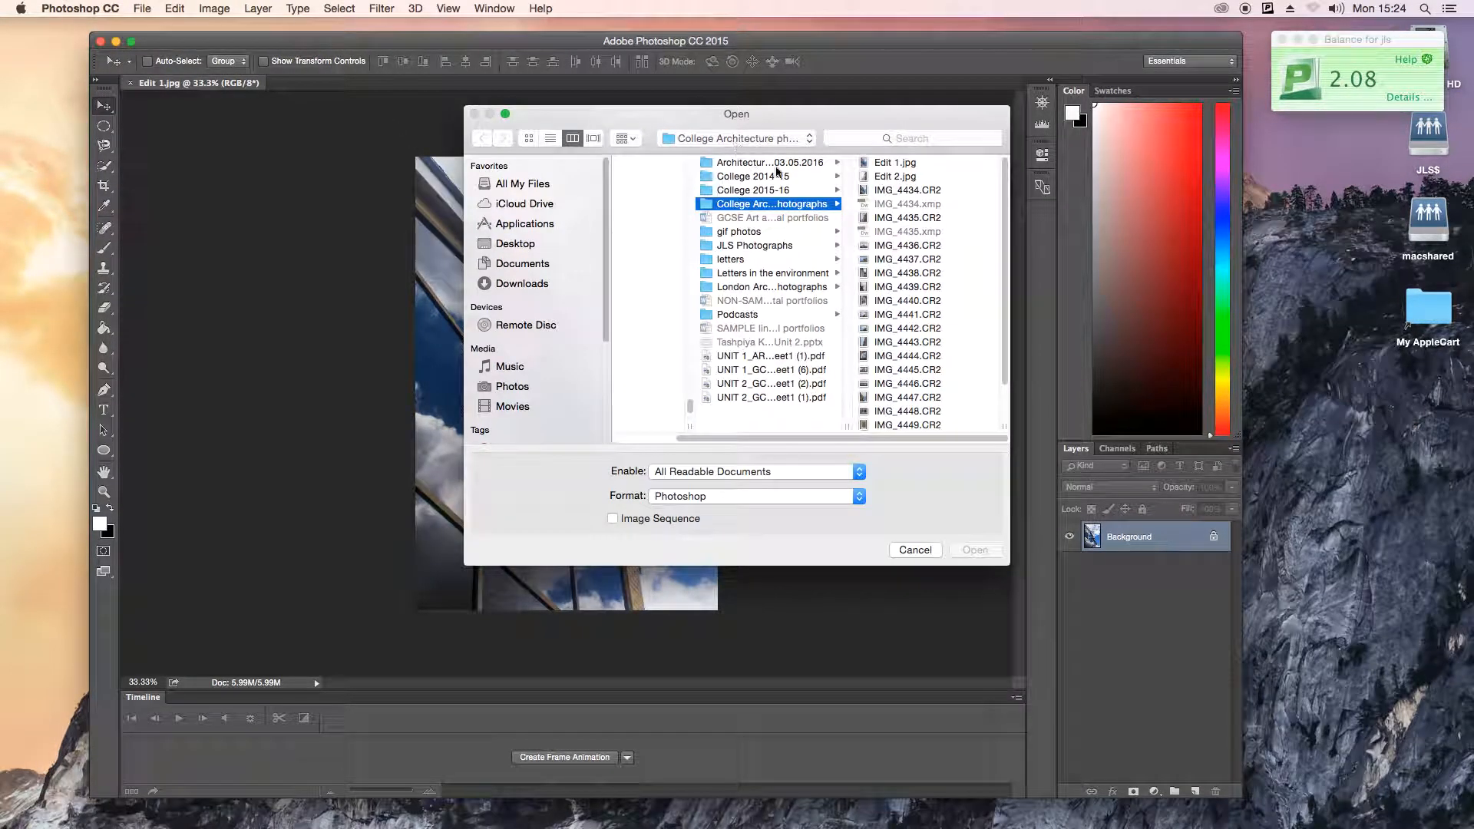
{"action": "left_click", "coordinate": [876, 176]}
{"action": "left_click", "coordinate": [973, 550]}
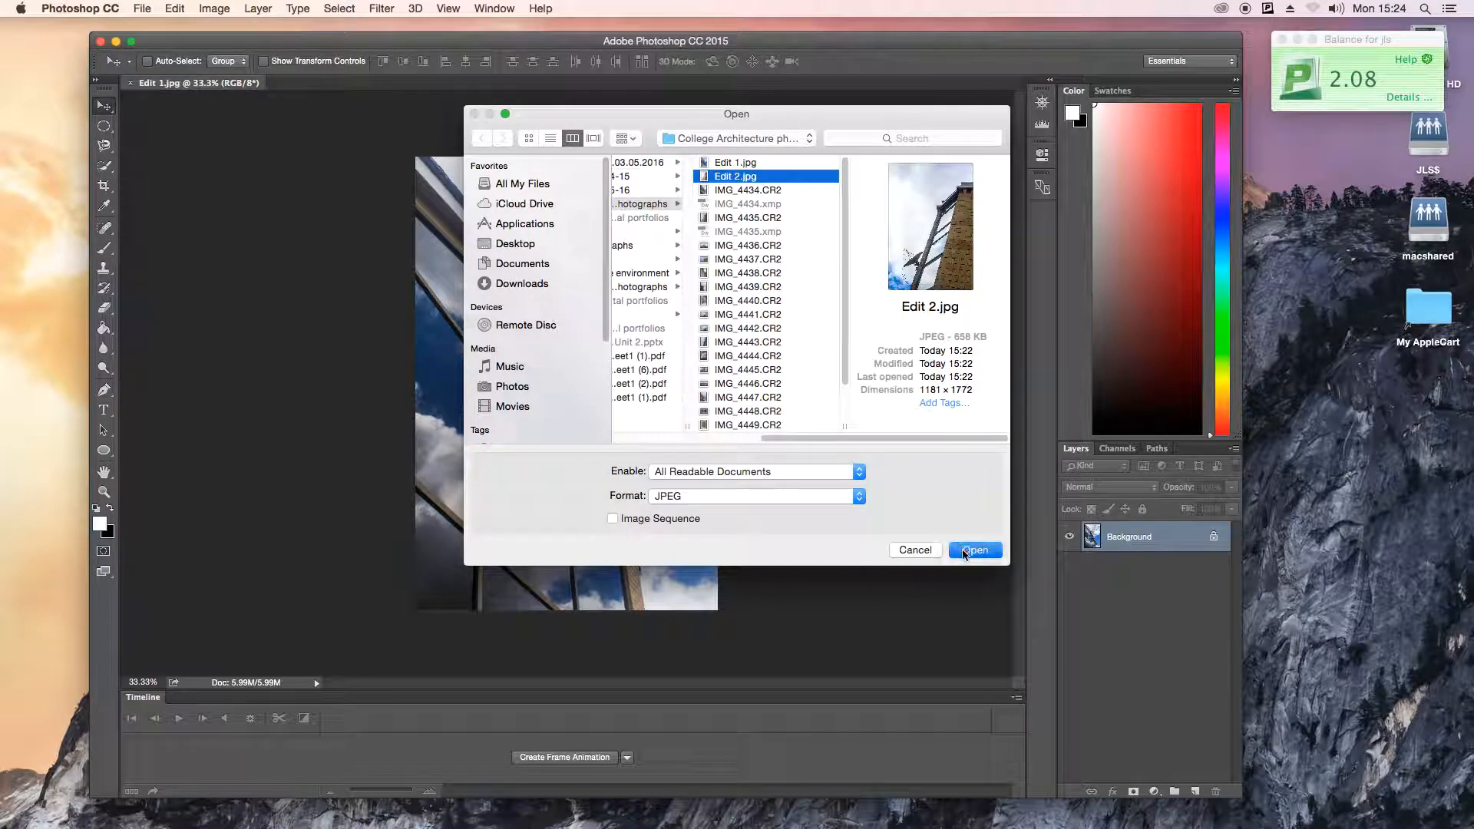
Copy the whole Edit 2.jpg photo into Edit 1.jpg as a new layer covering the Background
{"action": "left_click", "coordinate": [236, 84]}
{"action": "left_click", "coordinate": [296, 84]}
{"action": "left_click", "coordinate": [236, 83]}
{"action": "left_click", "coordinate": [311, 84]}
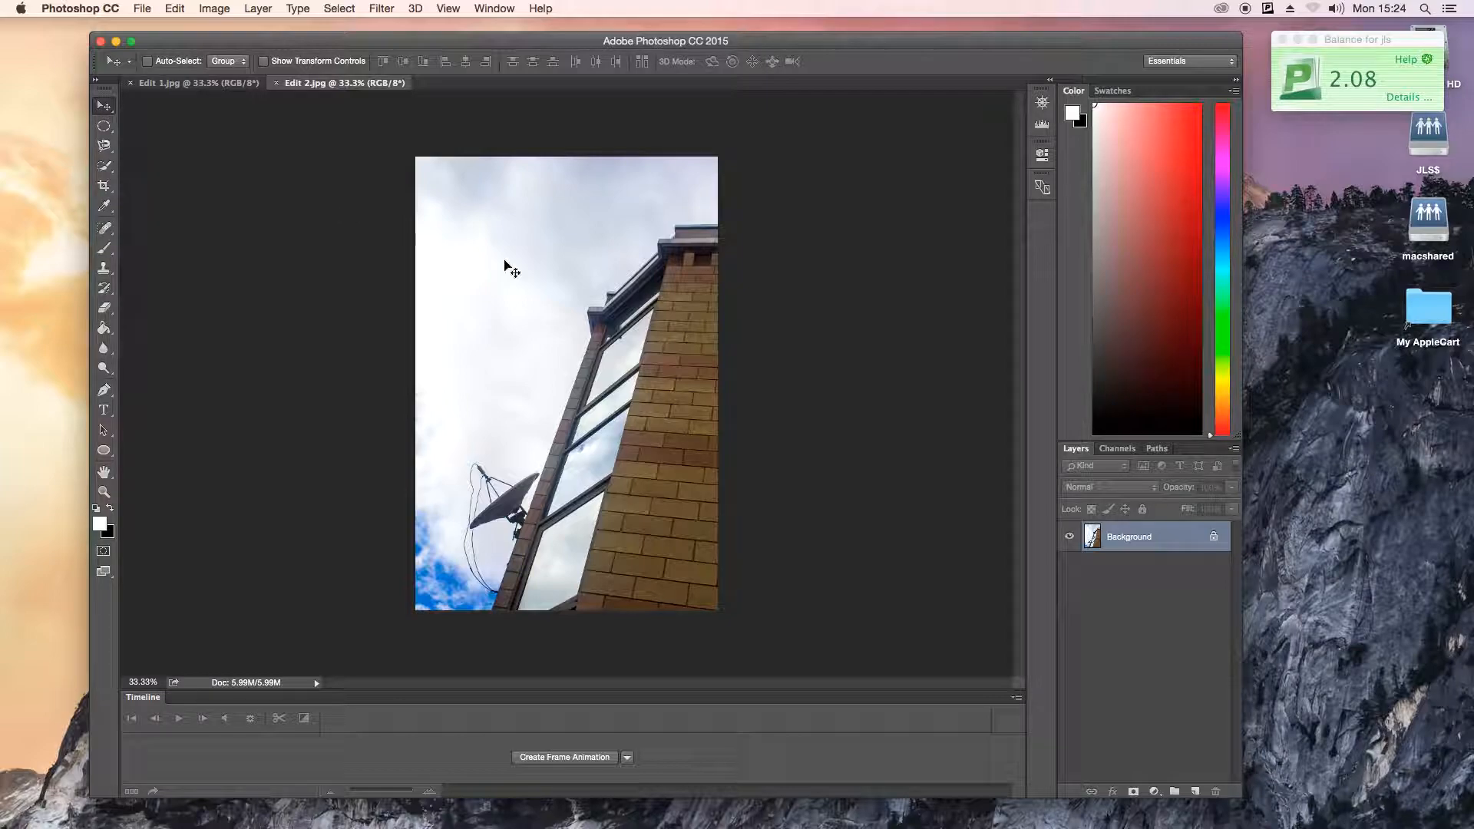
{"action": "left_click", "coordinate": [238, 84]}
{"action": "key", "text": "super+v"}
{"action": "left_click_drag", "start_coordinate": [582, 286], "coordinate": [623, 333]}
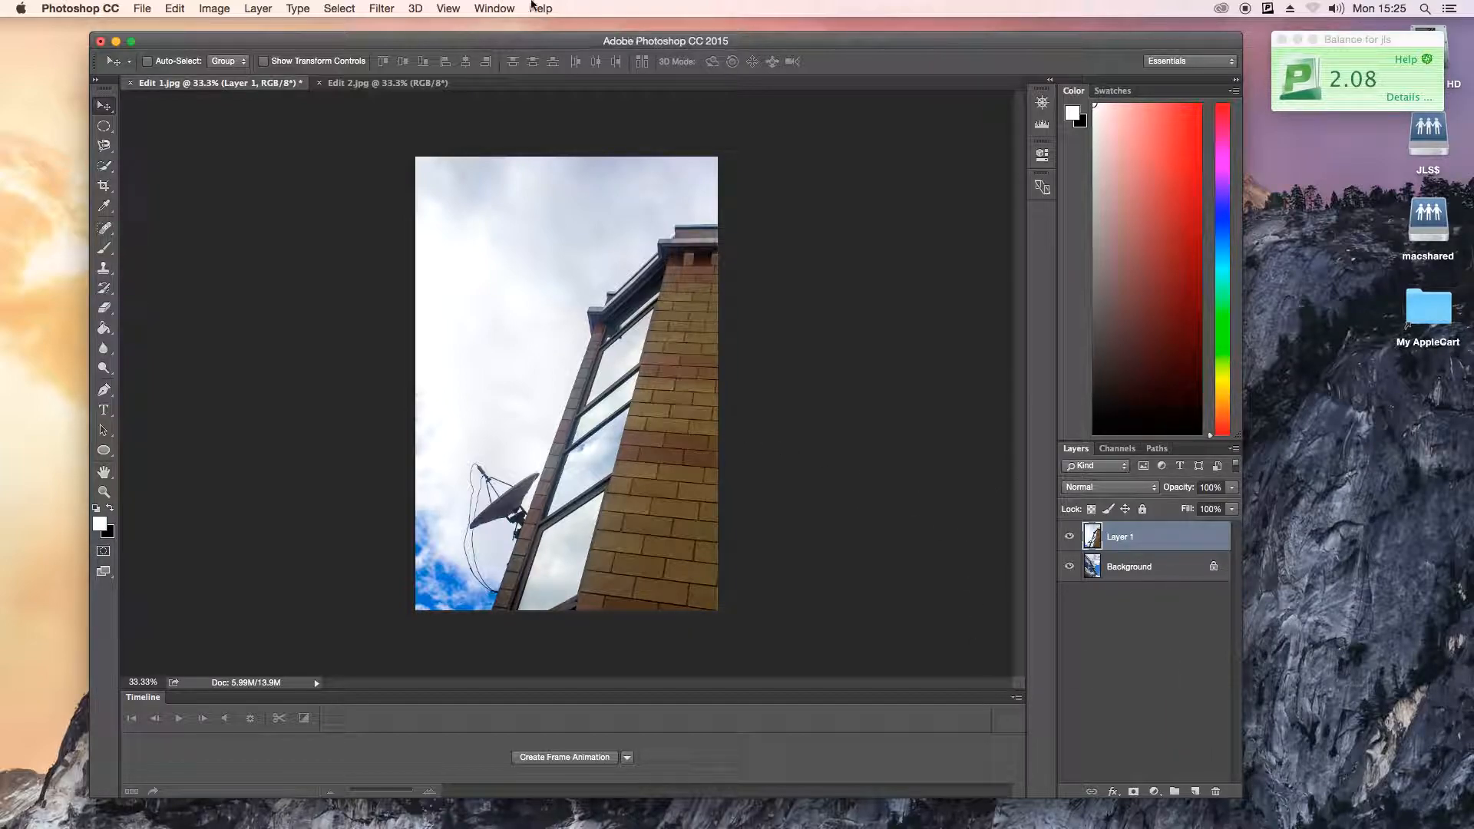
Hide and show Layer 1 to check the Background photo beneath it
{"action": "left_click", "coordinate": [495, 9]}
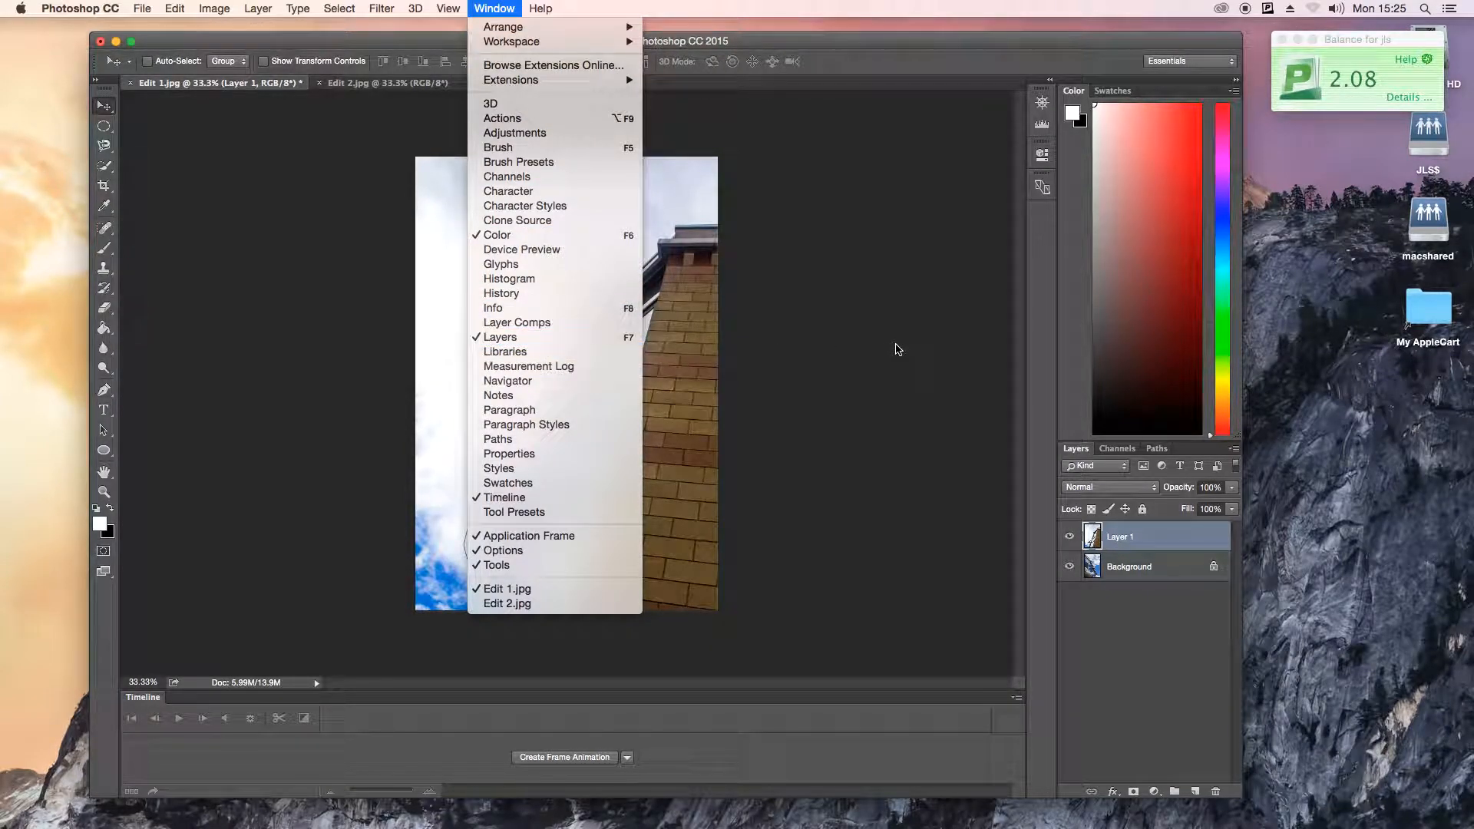
{"action": "left_click", "coordinate": [1136, 539]}
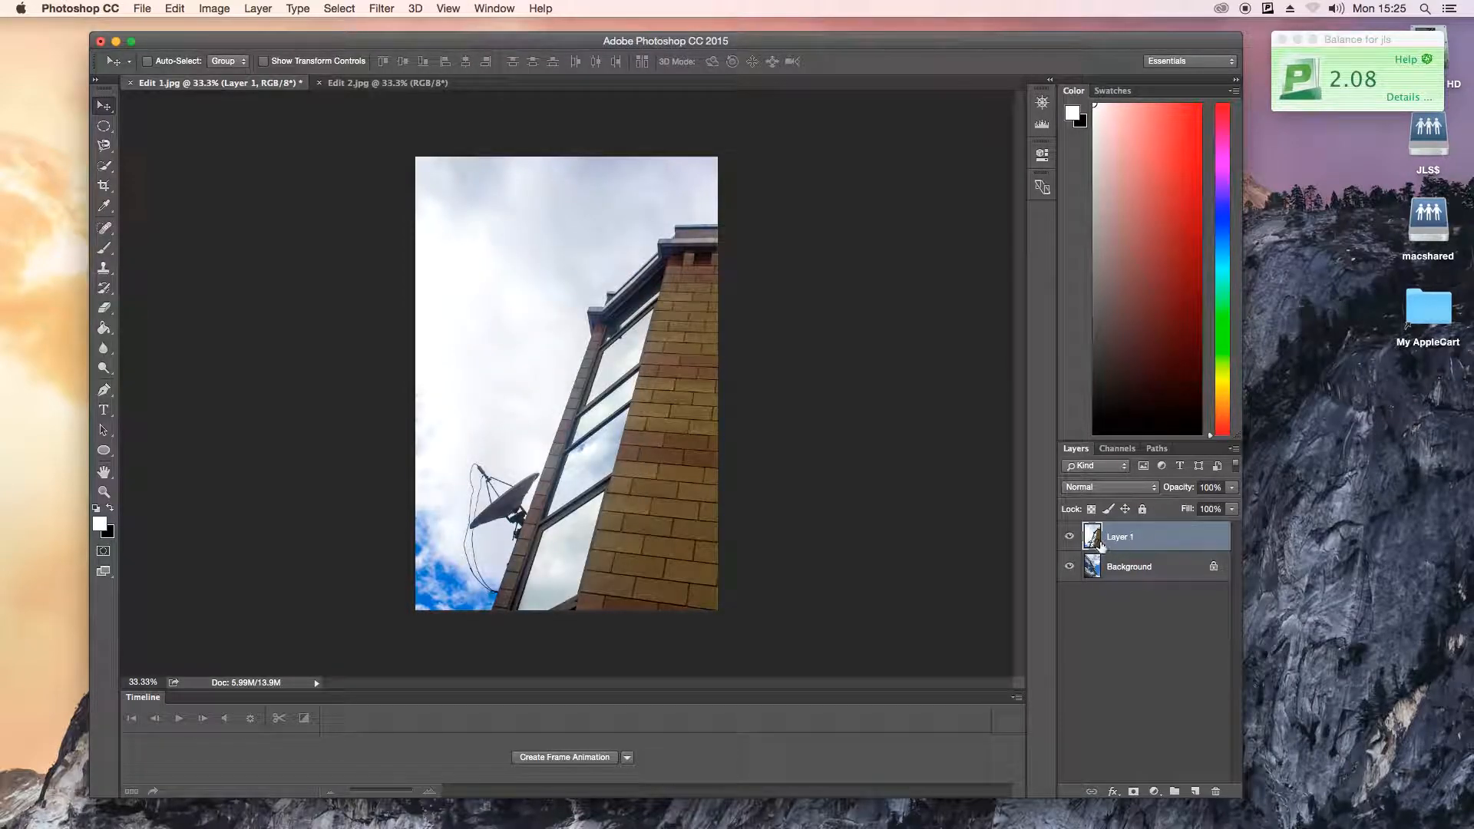
{"action": "left_click", "coordinate": [1069, 538]}
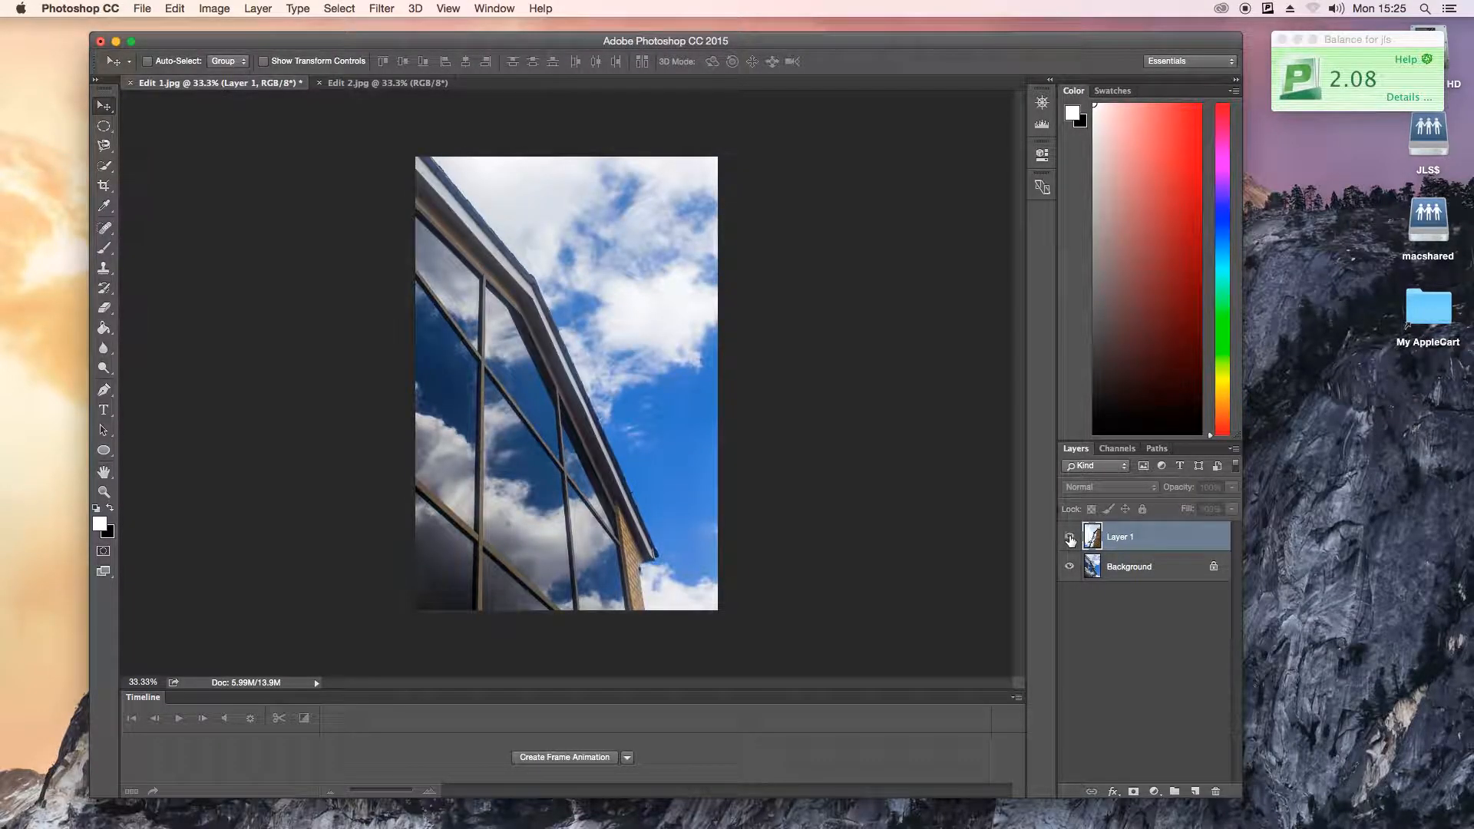
{"action": "left_click", "coordinate": [1069, 538]}
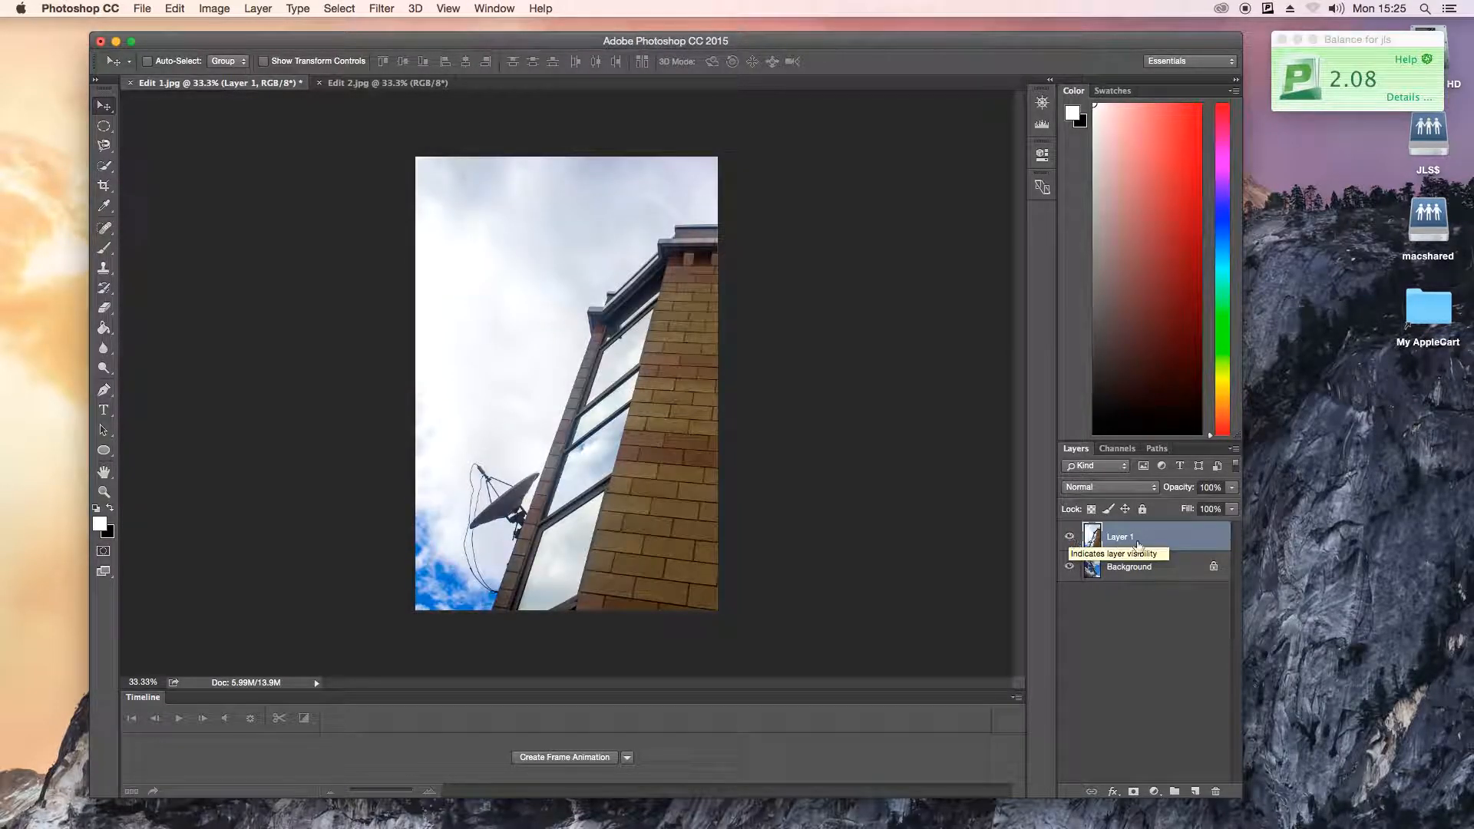
Set Layer 1's blend mode to Overlay and lower its opacity to 45%
{"action": "left_click", "coordinate": [1142, 492]}
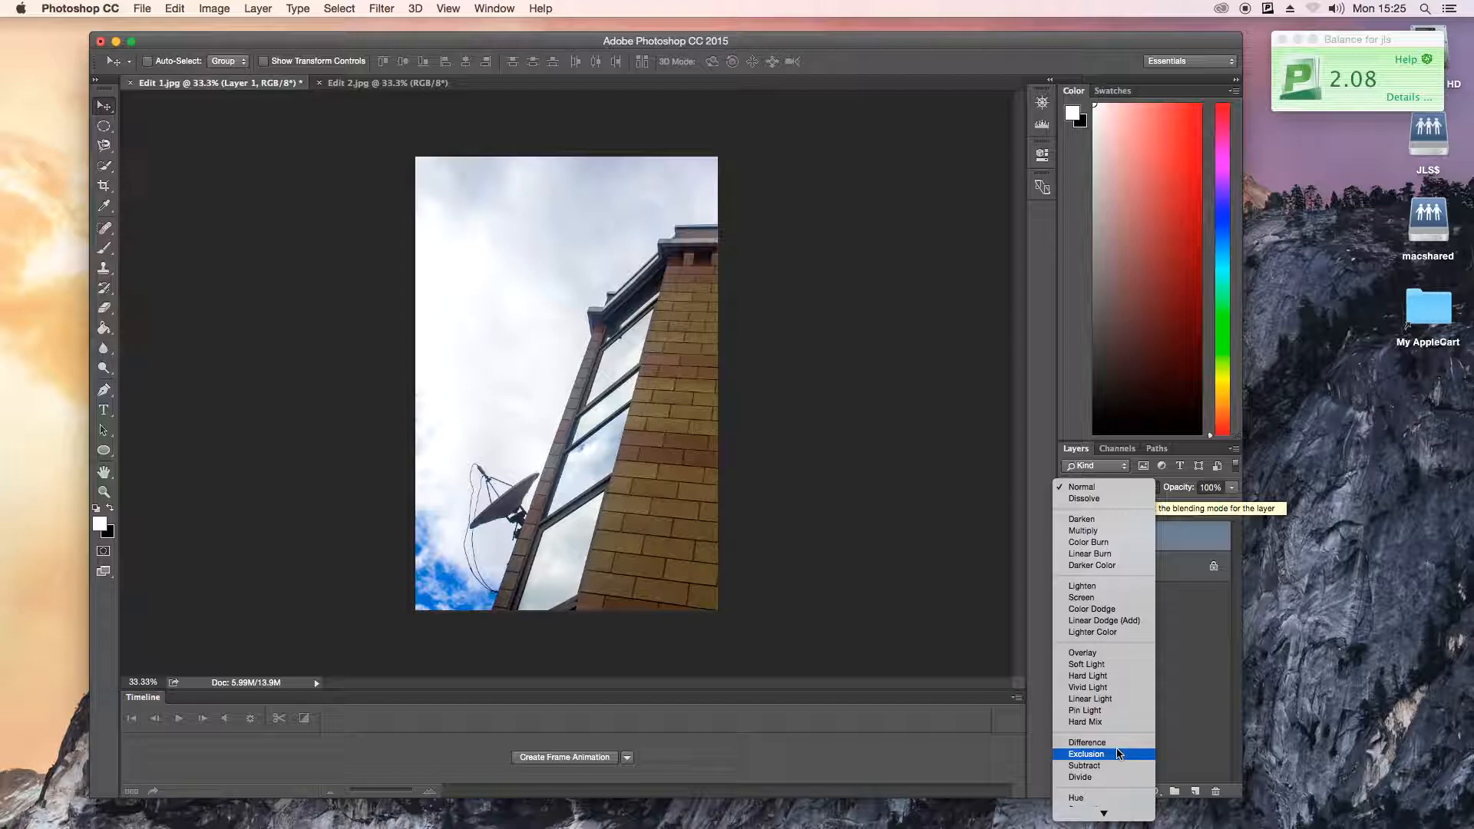
{"action": "mouse_move", "coordinate": [1106, 812]}
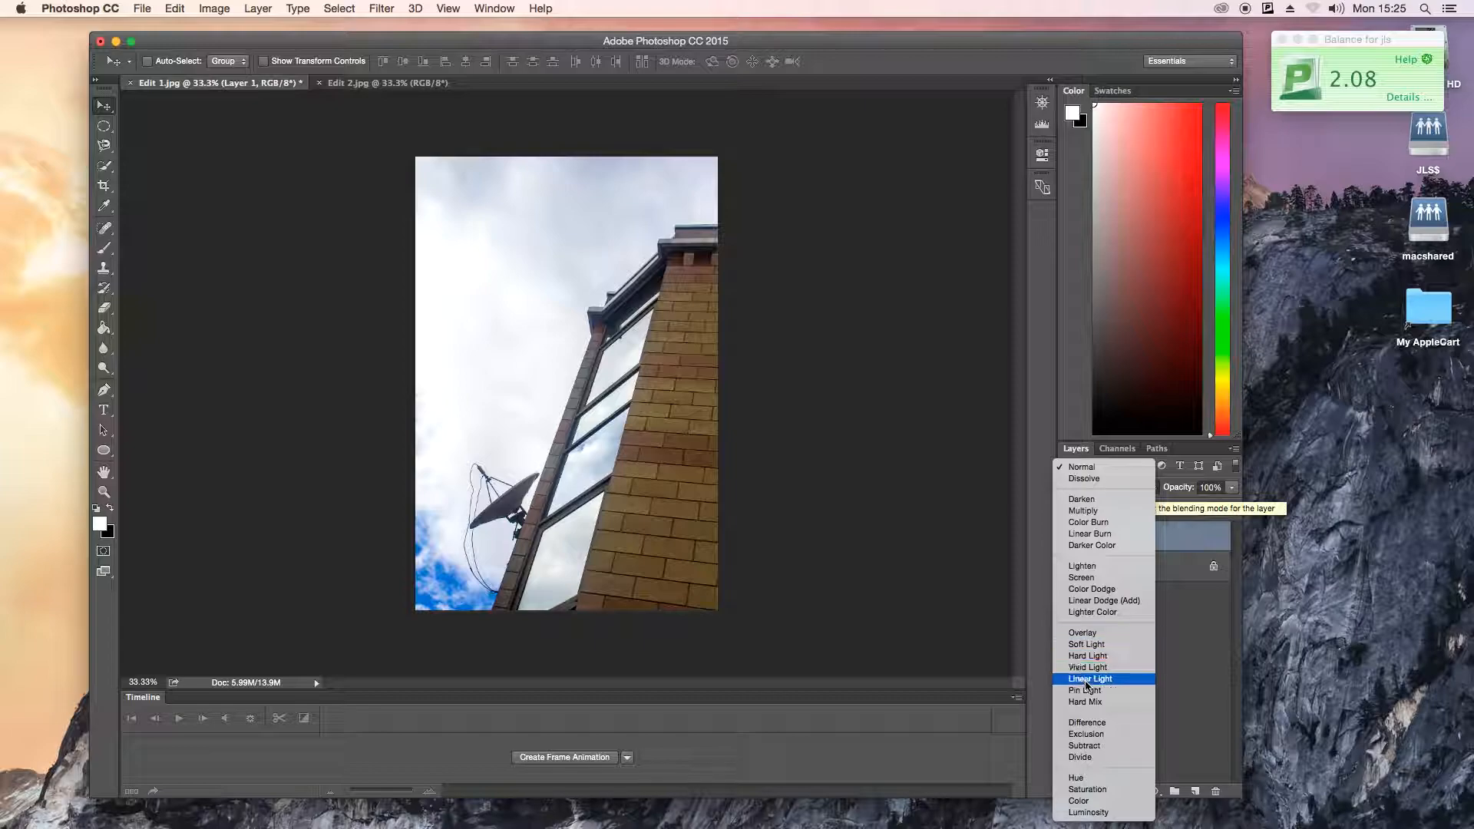
{"action": "left_click", "coordinate": [1083, 632]}
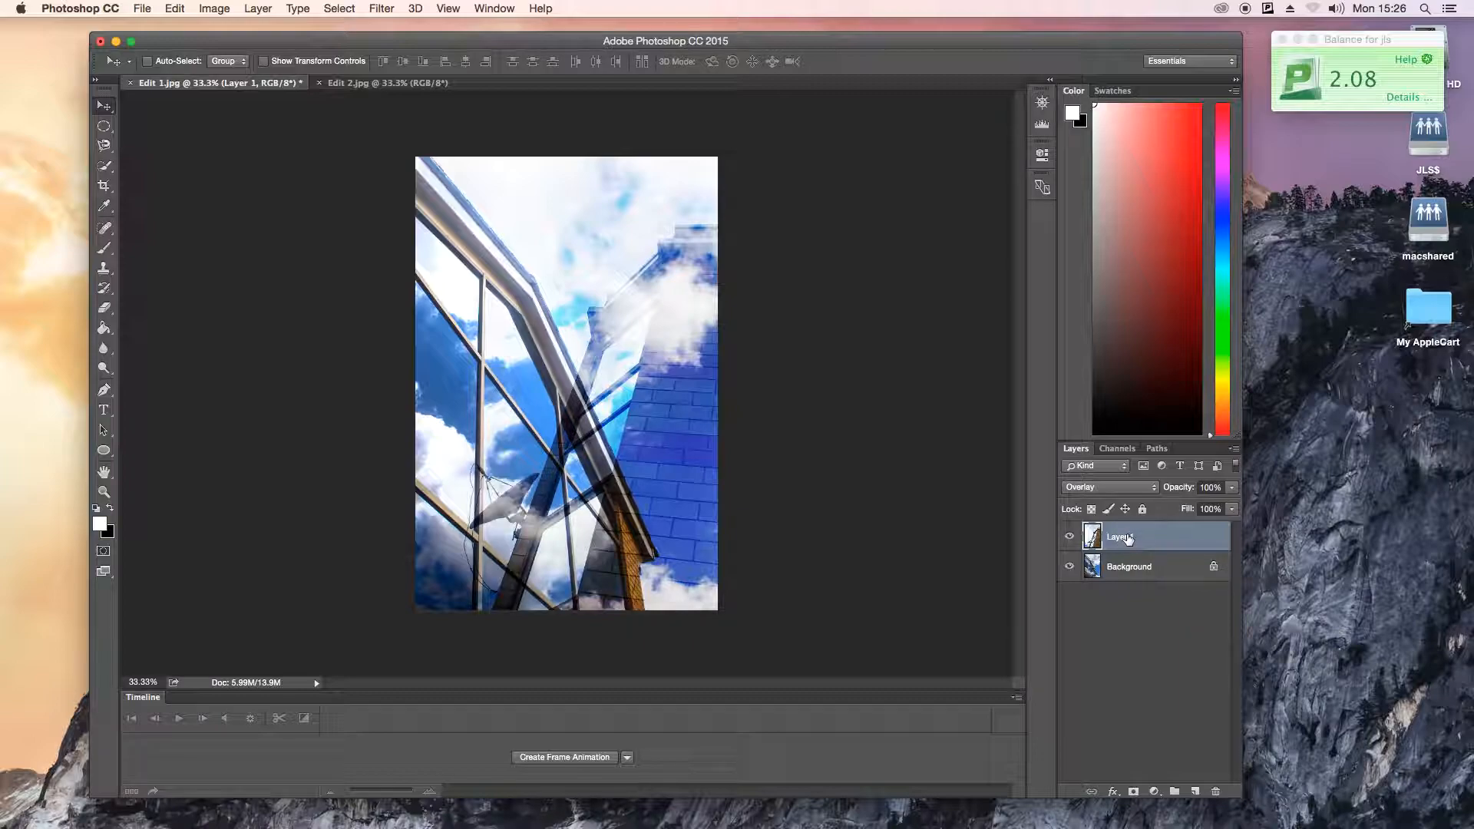
{"action": "left_click", "coordinate": [1233, 490]}
{"action": "left_click_drag", "start_coordinate": [1237, 511], "coordinate": [1192, 506]}
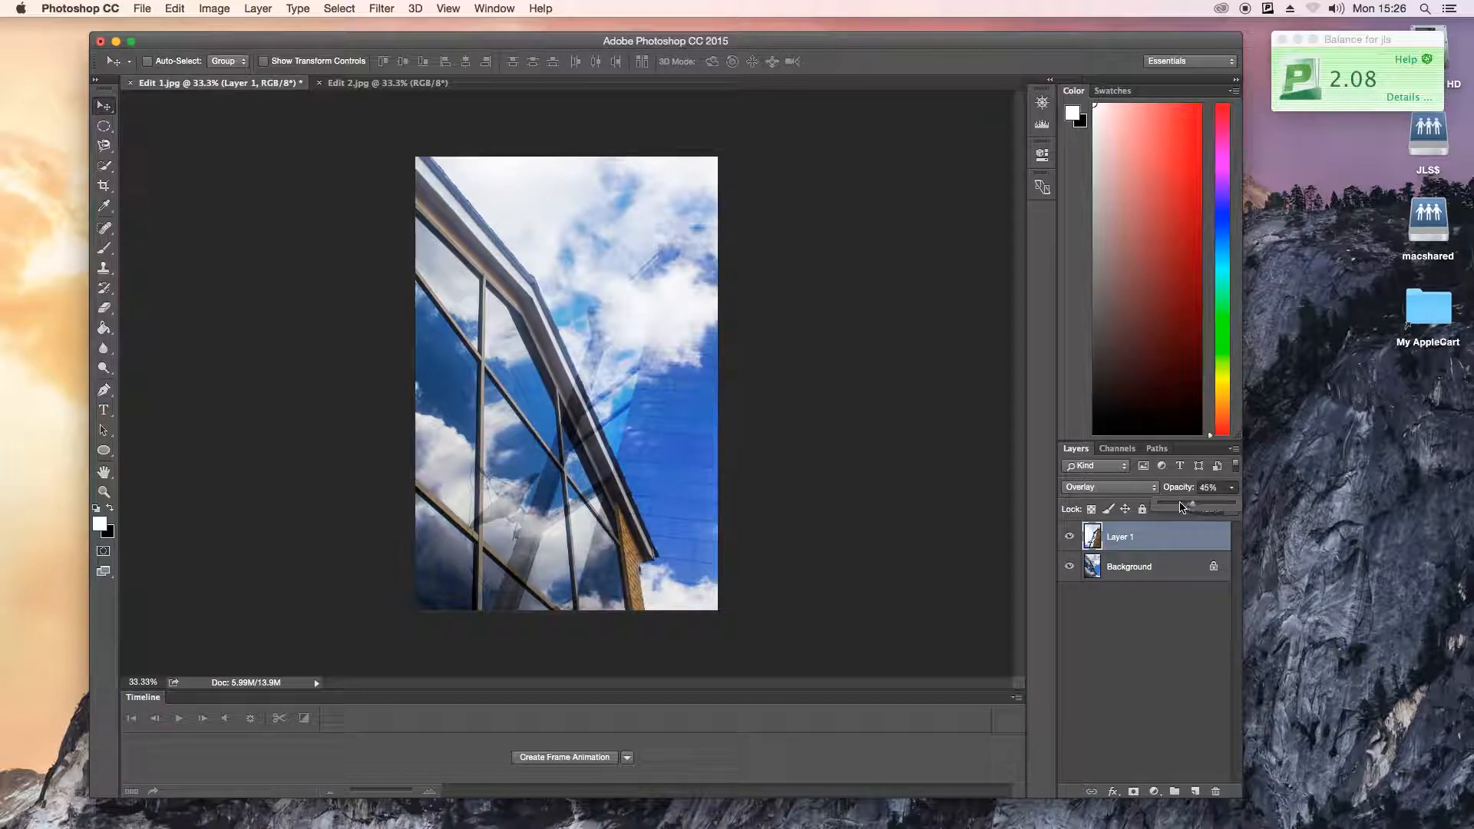
Try the Soft Light, Hard Light, Vivid Light, Linear Light, Pin Light and Hard Mix blend modes on Layer 1
{"action": "left_click", "coordinate": [1143, 489]}
{"action": "left_click", "coordinate": [1142, 498]}
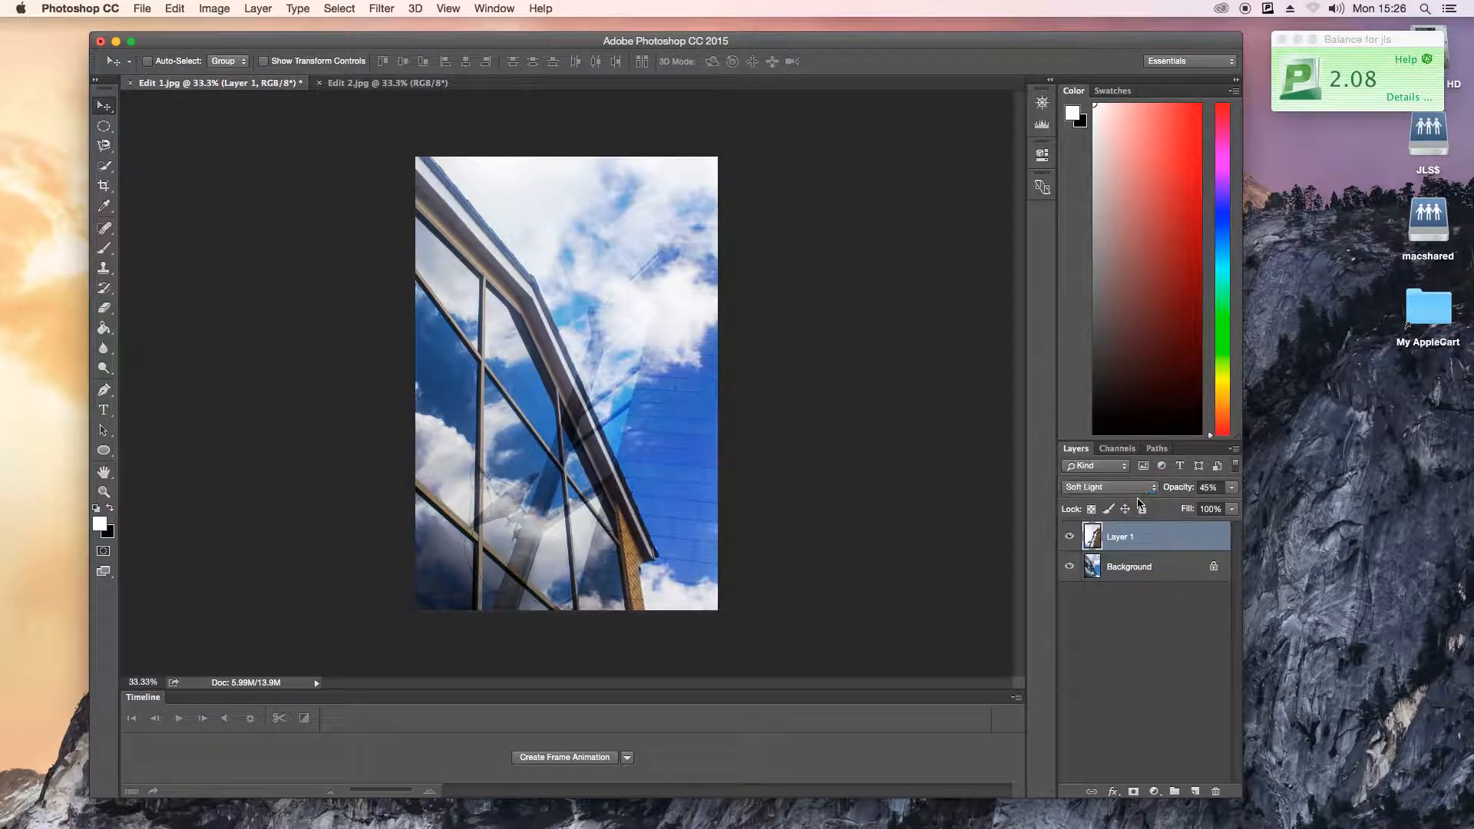
{"action": "left_click", "coordinate": [1141, 489]}
{"action": "left_click", "coordinate": [1141, 499]}
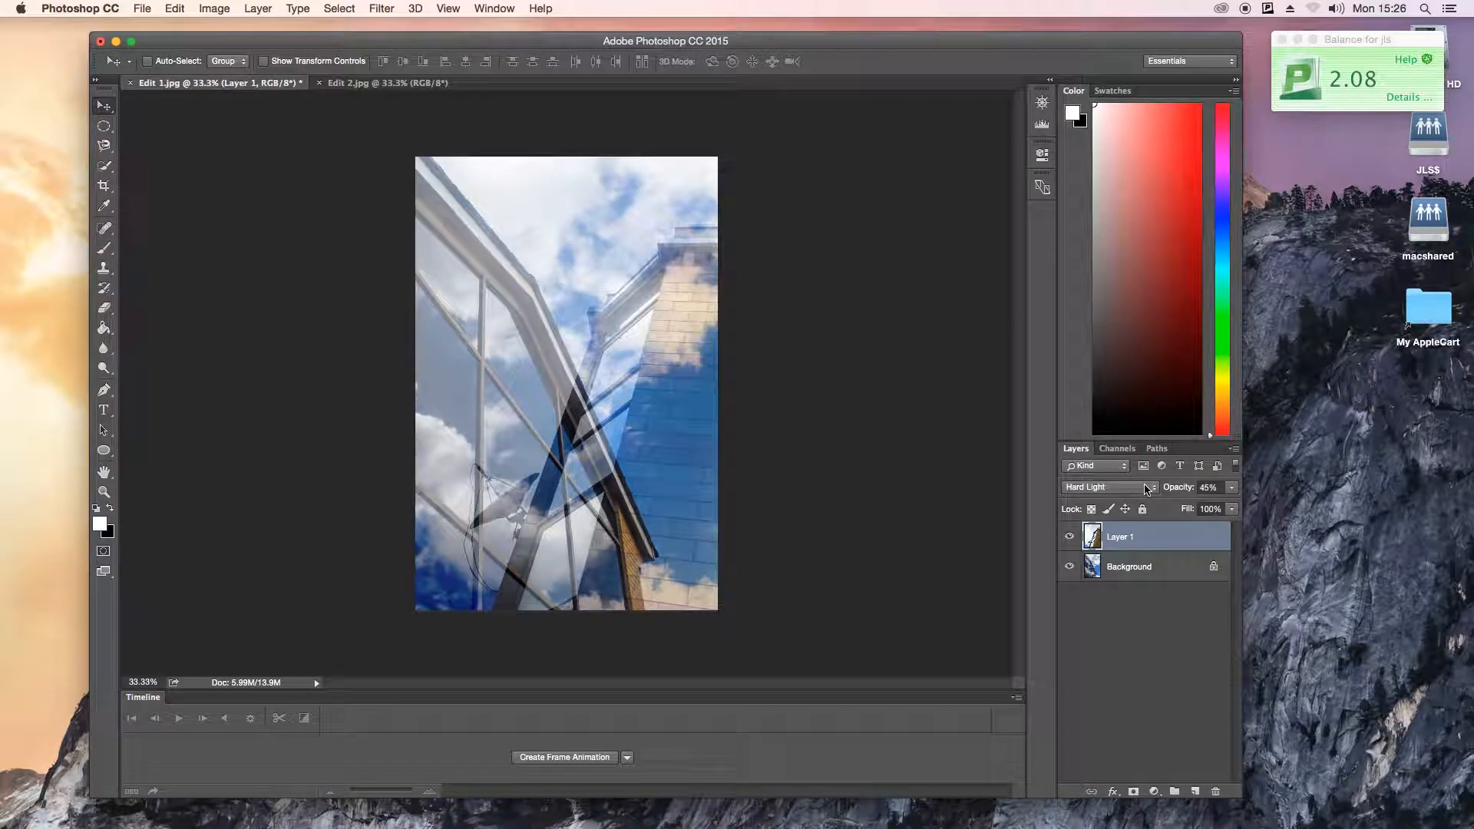
{"action": "left_click", "coordinate": [1141, 488]}
{"action": "left_click", "coordinate": [1141, 499]}
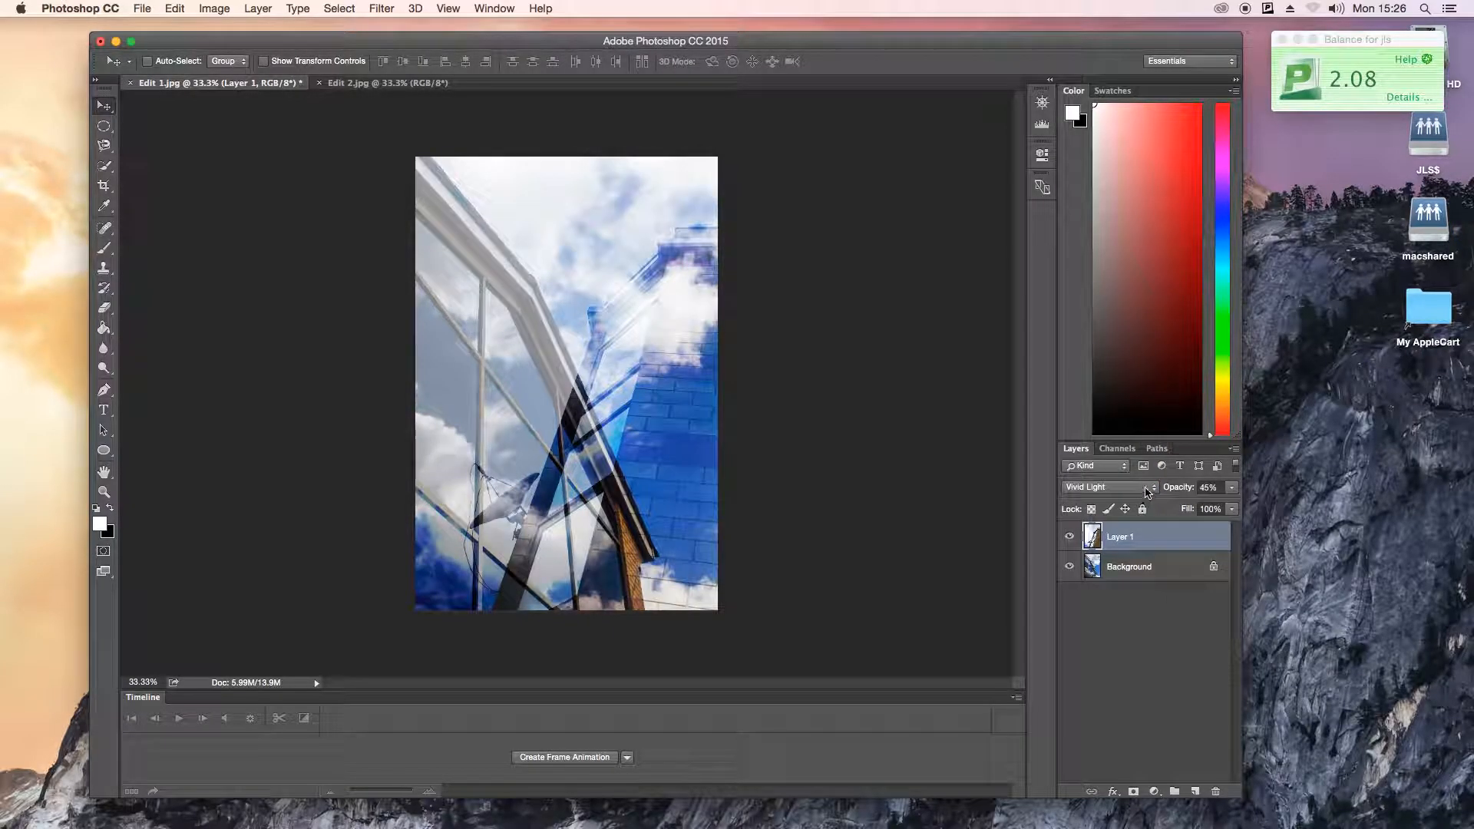
{"action": "left_click", "coordinate": [1142, 488]}
{"action": "left_click", "coordinate": [1142, 498]}
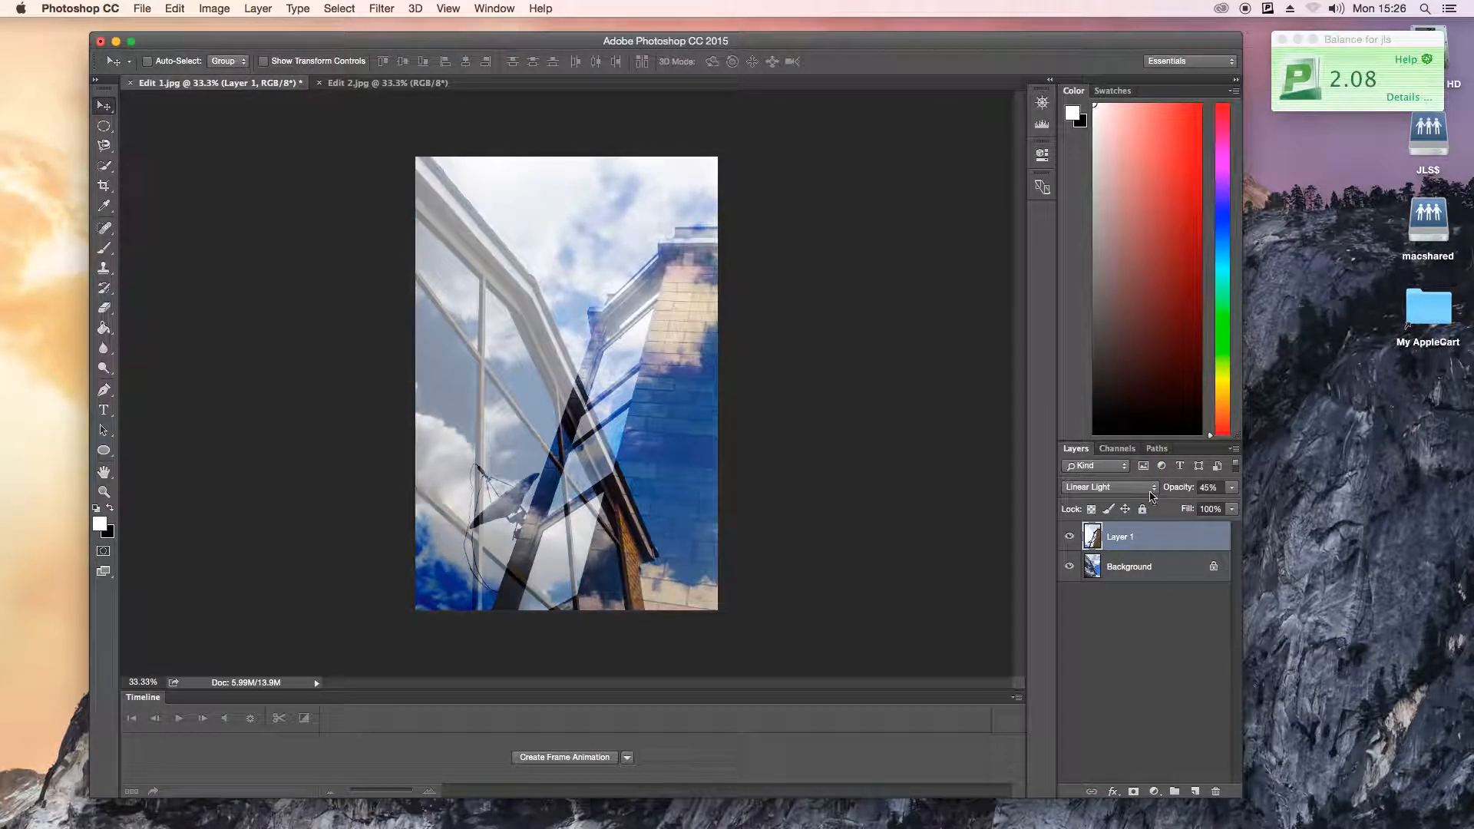
{"action": "left_click", "coordinate": [1143, 488]}
{"action": "left_click", "coordinate": [1144, 500]}
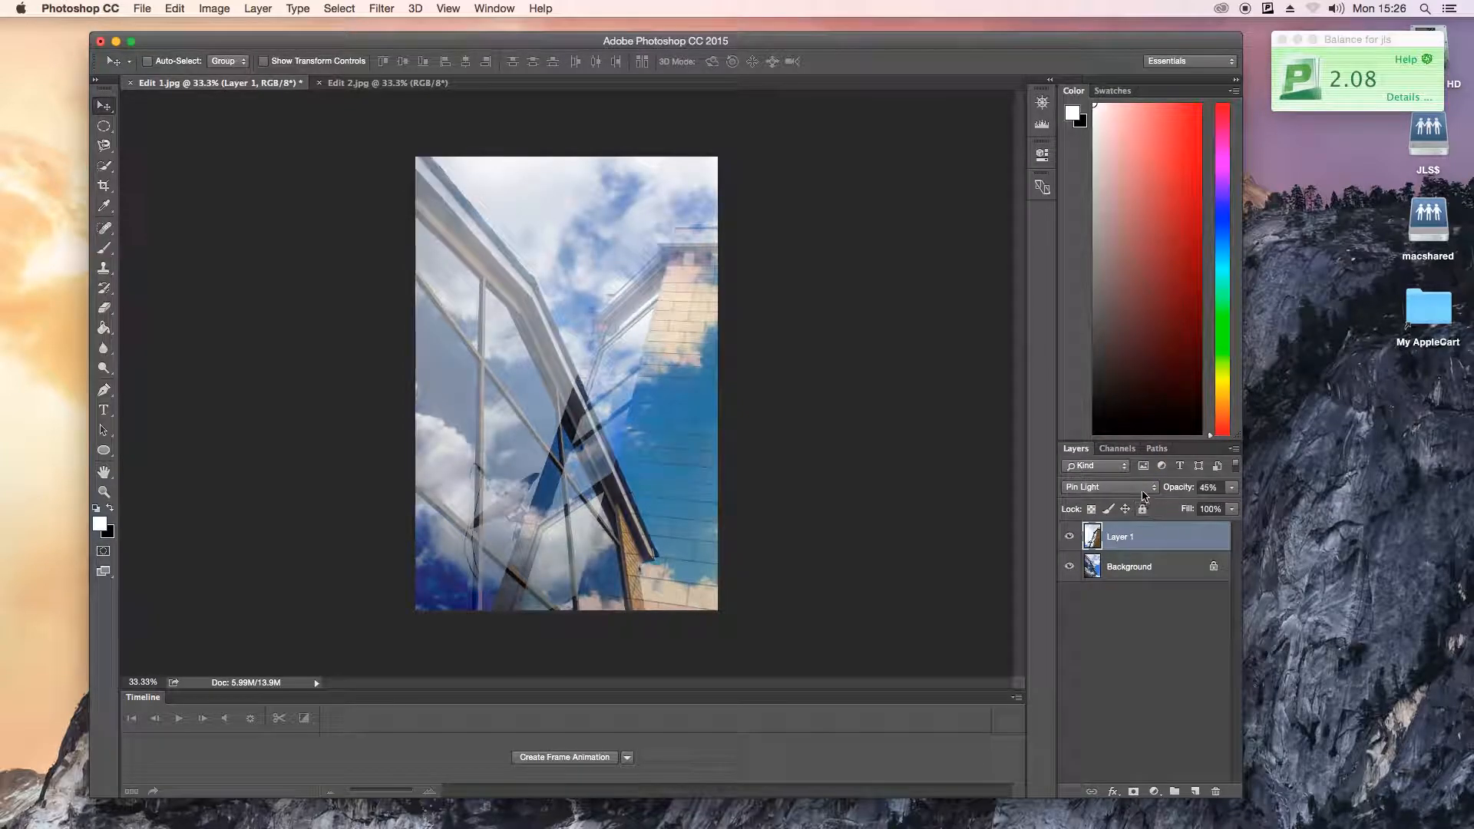
{"action": "left_click", "coordinate": [1141, 488]}
{"action": "left_click", "coordinate": [1140, 499]}
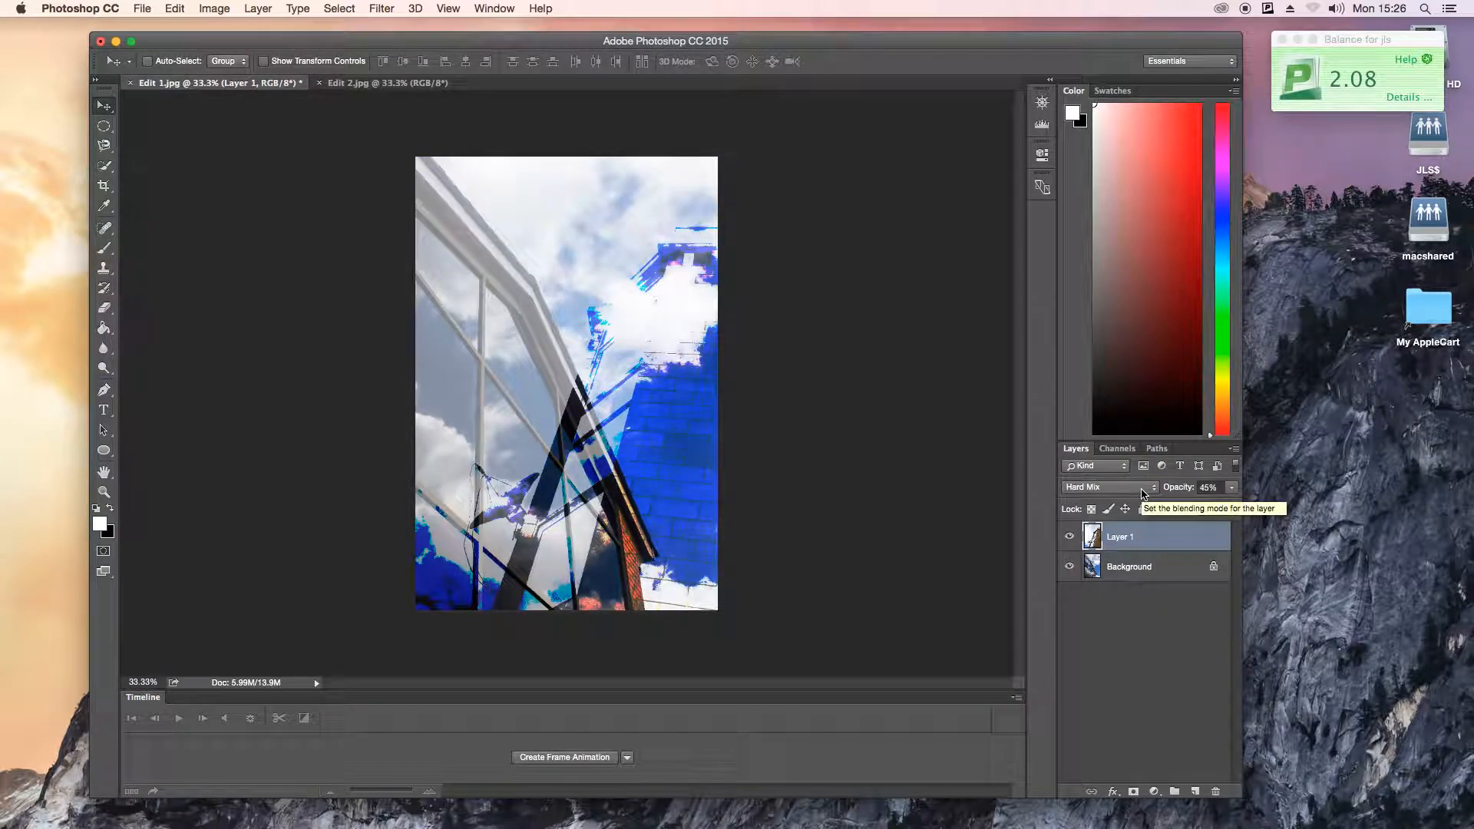
Return Layer 1 to the Overlay blend mode and set its opacity to 52%
{"action": "left_click", "coordinate": [1141, 494]}
{"action": "left_click", "coordinate": [1139, 417]}
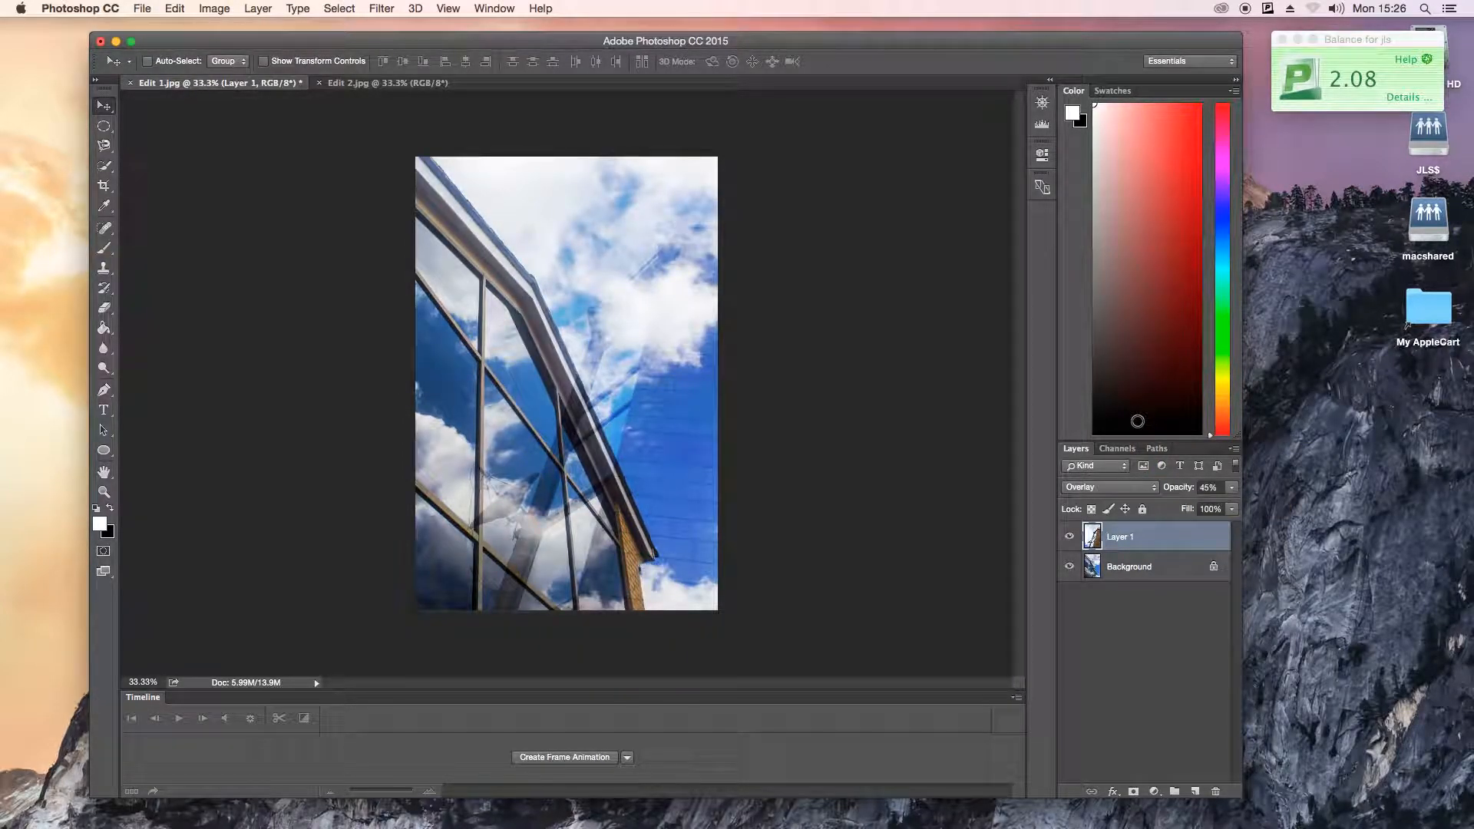
{"action": "left_click", "coordinate": [1231, 487]}
{"action": "left_click_drag", "start_coordinate": [1191, 508], "coordinate": [1200, 509]}
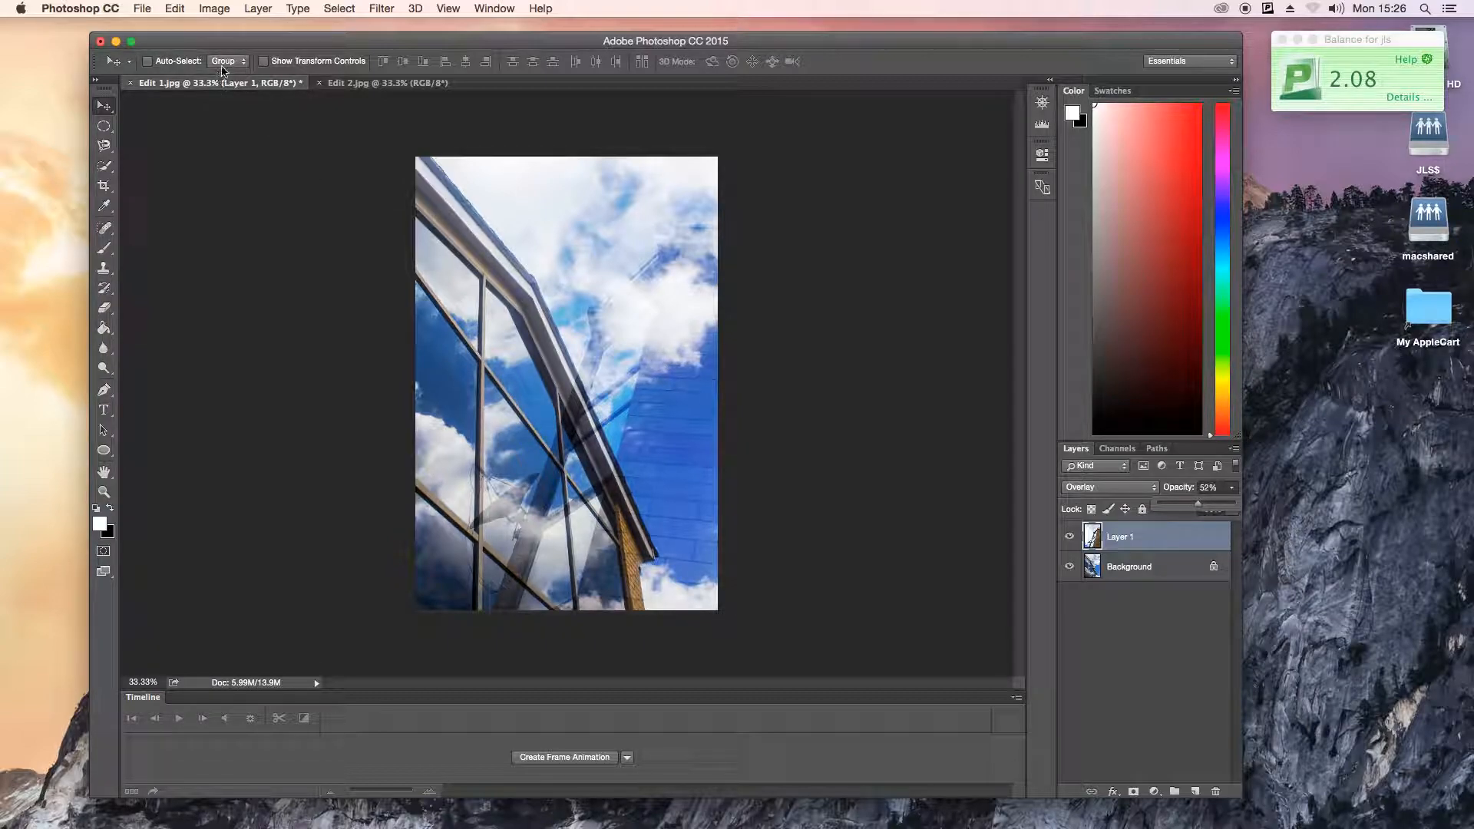
Save the layered composite in Photoshop format as Overlay 1.psd, keeping layers and Maximize Compatibility on
{"action": "left_click", "coordinate": [140, 7]}
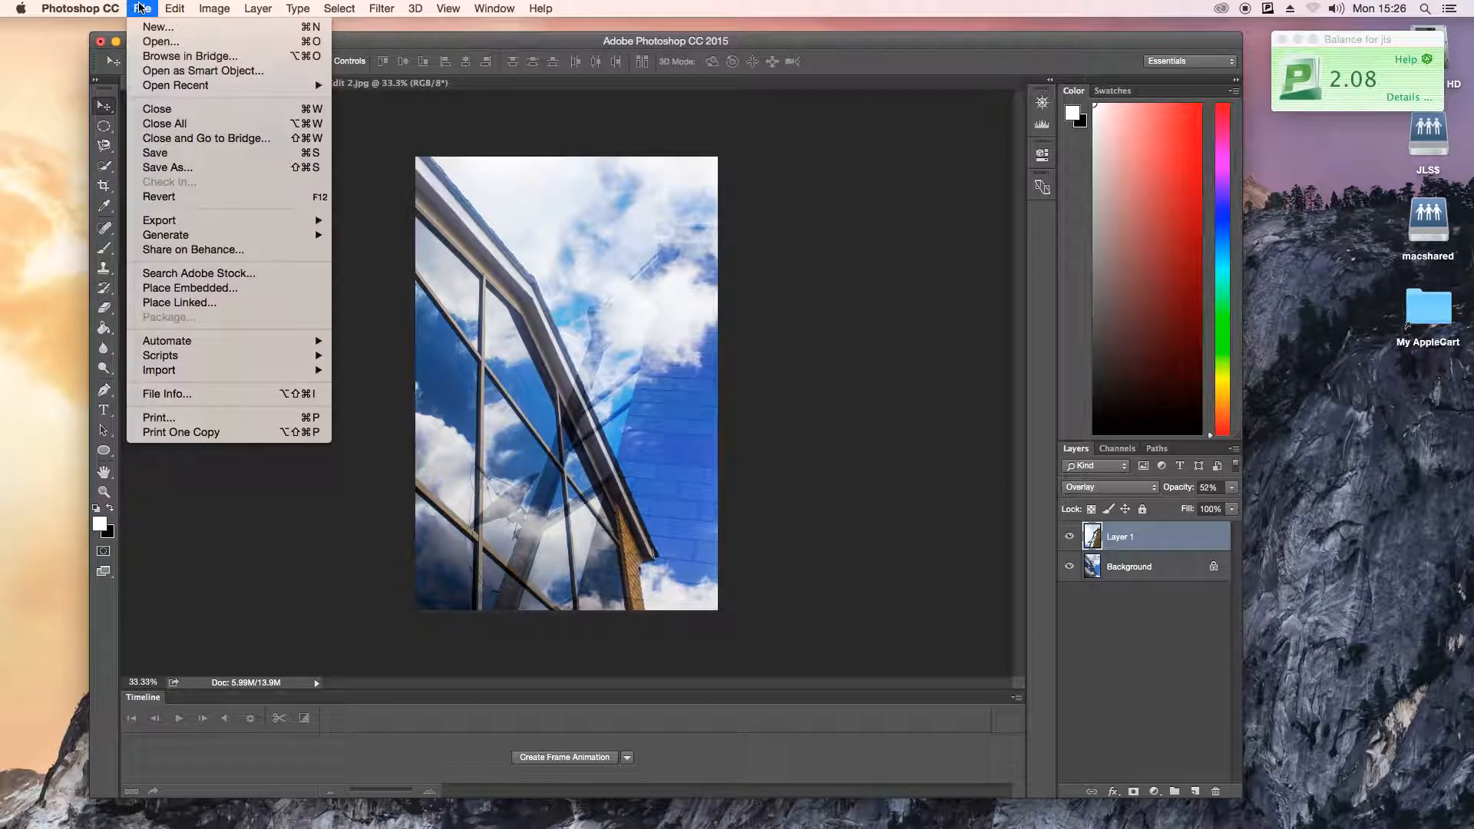
{"action": "left_click", "coordinate": [221, 168]}
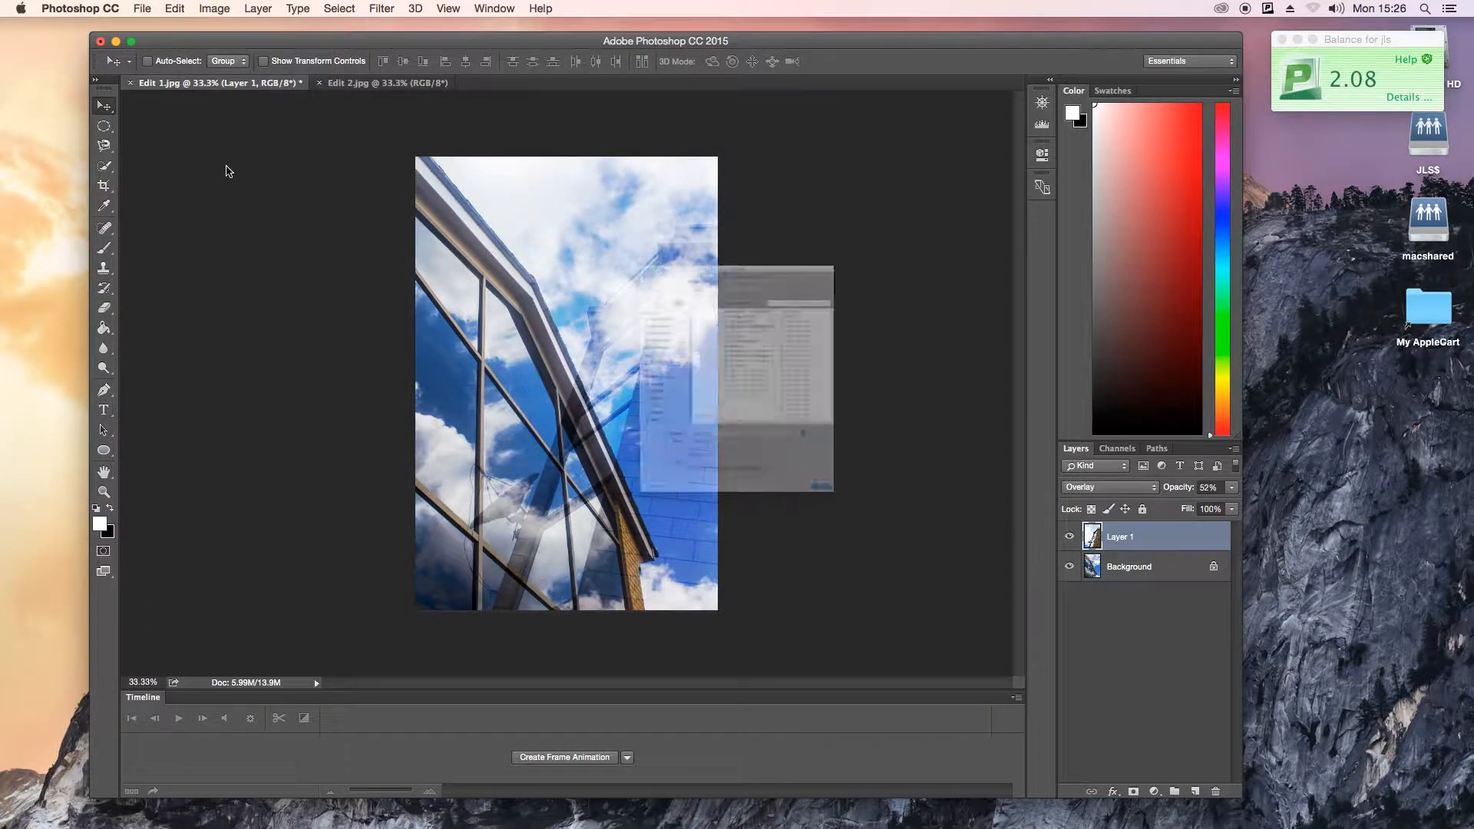
{"action": "type", "text": "Overlay"}
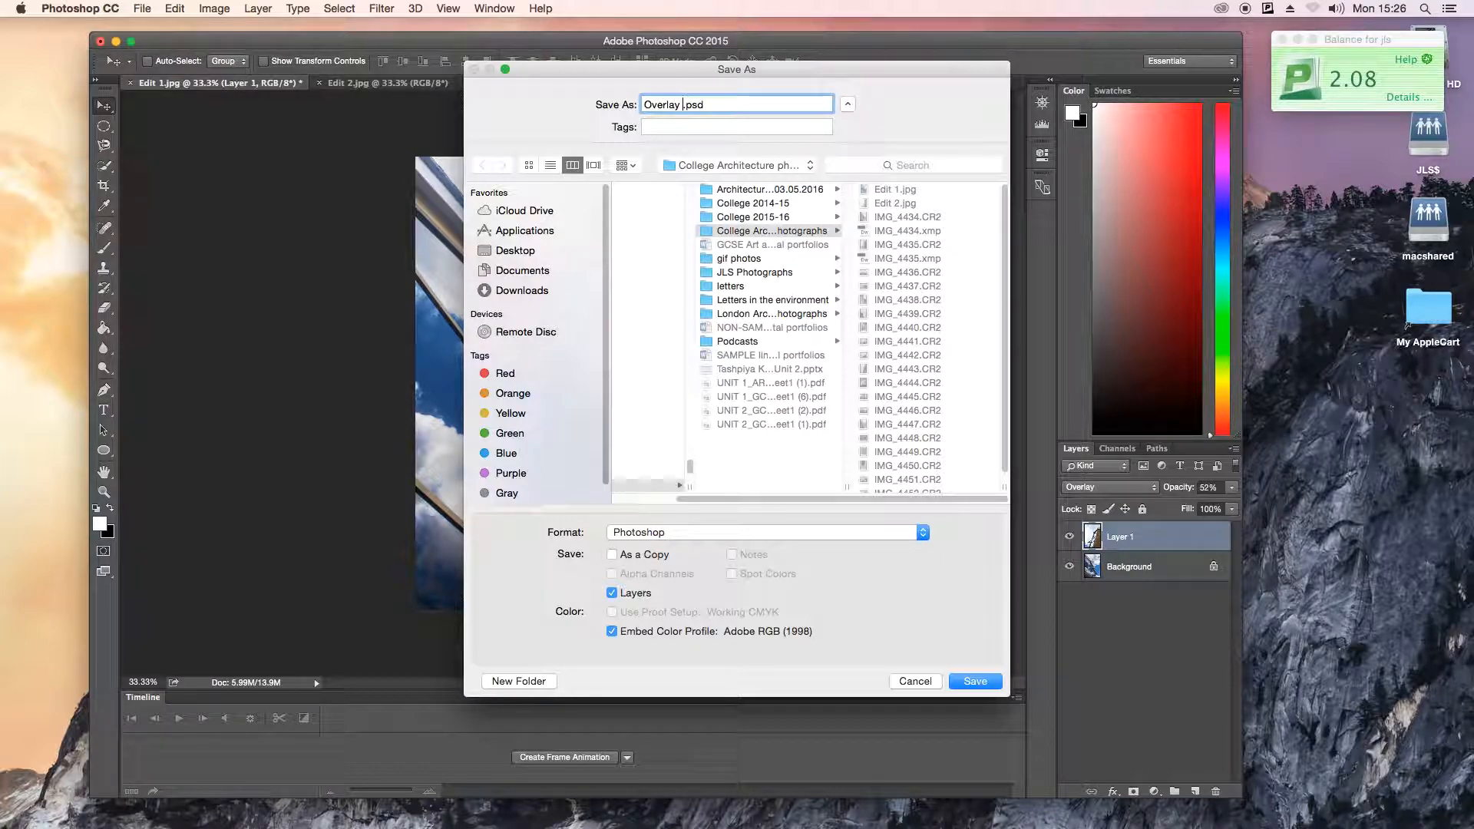
{"action": "type", "text": " 1"}
{"action": "left_click", "coordinate": [973, 680]}
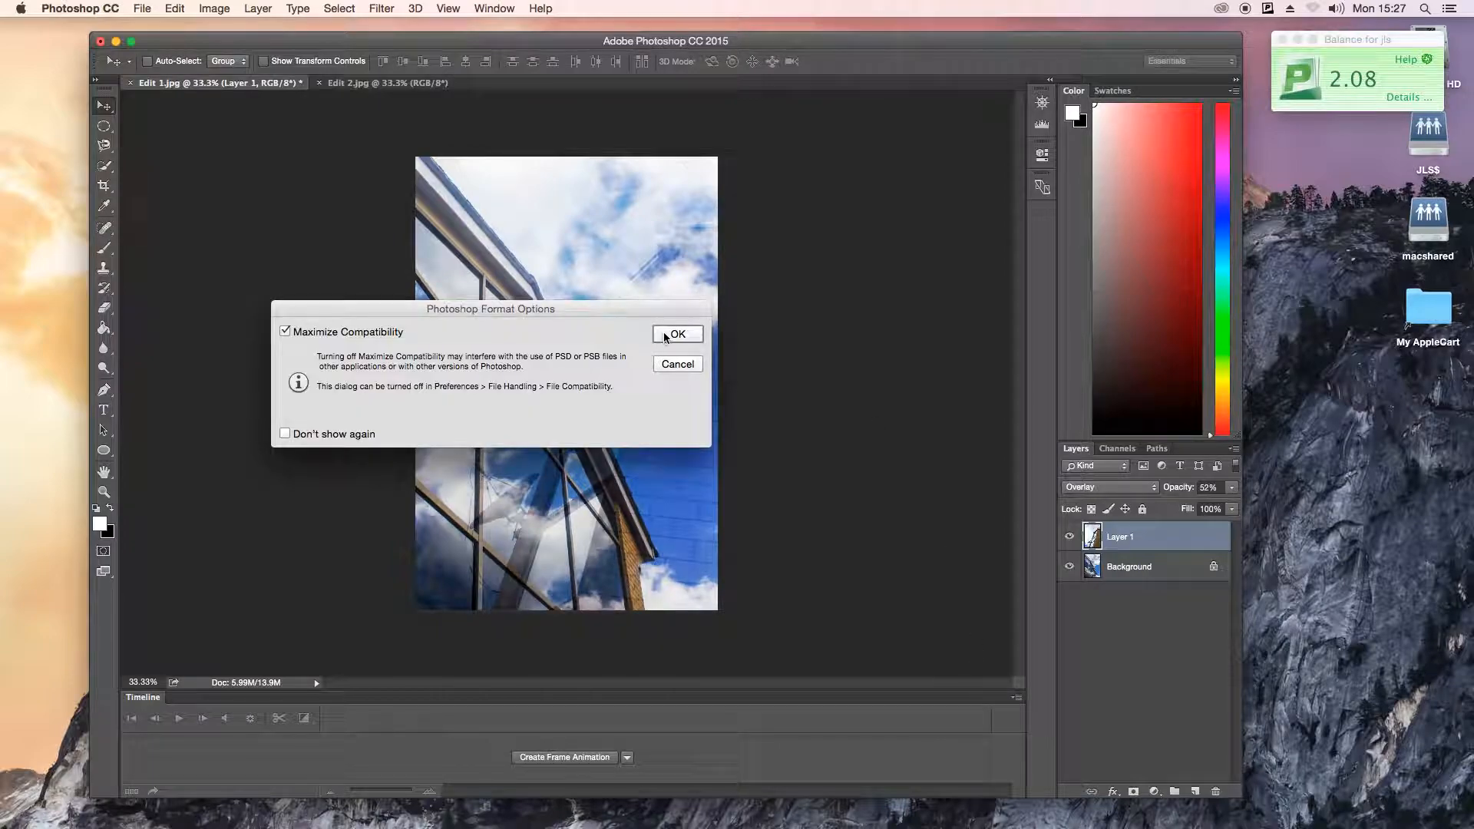
{"action": "left_click", "coordinate": [676, 334]}
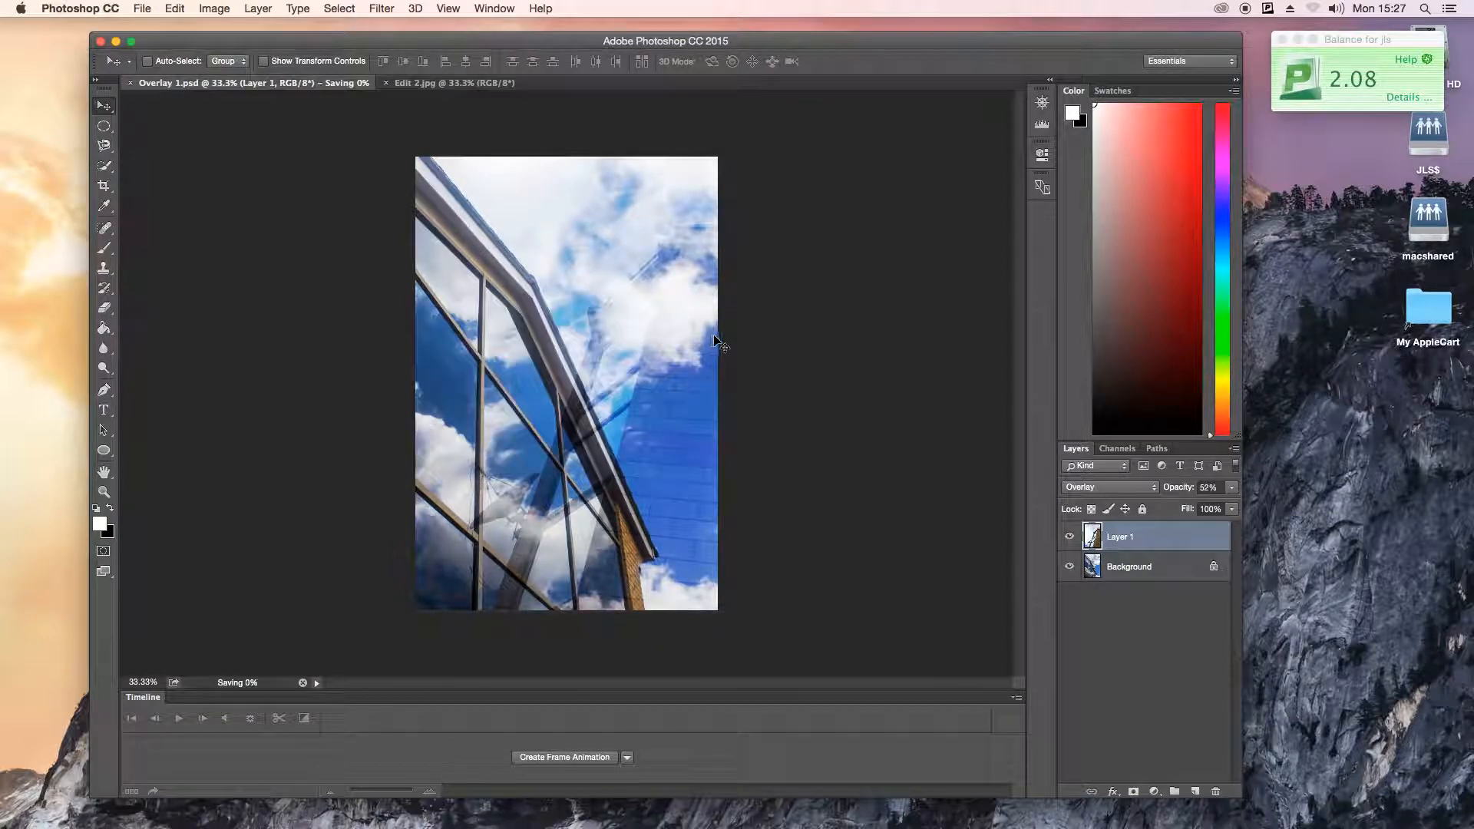
Save a JPEG copy of the composite as Overlay 1.jpg in the same folder, accepting the JPEG options
{"action": "left_click", "coordinate": [142, 11]}
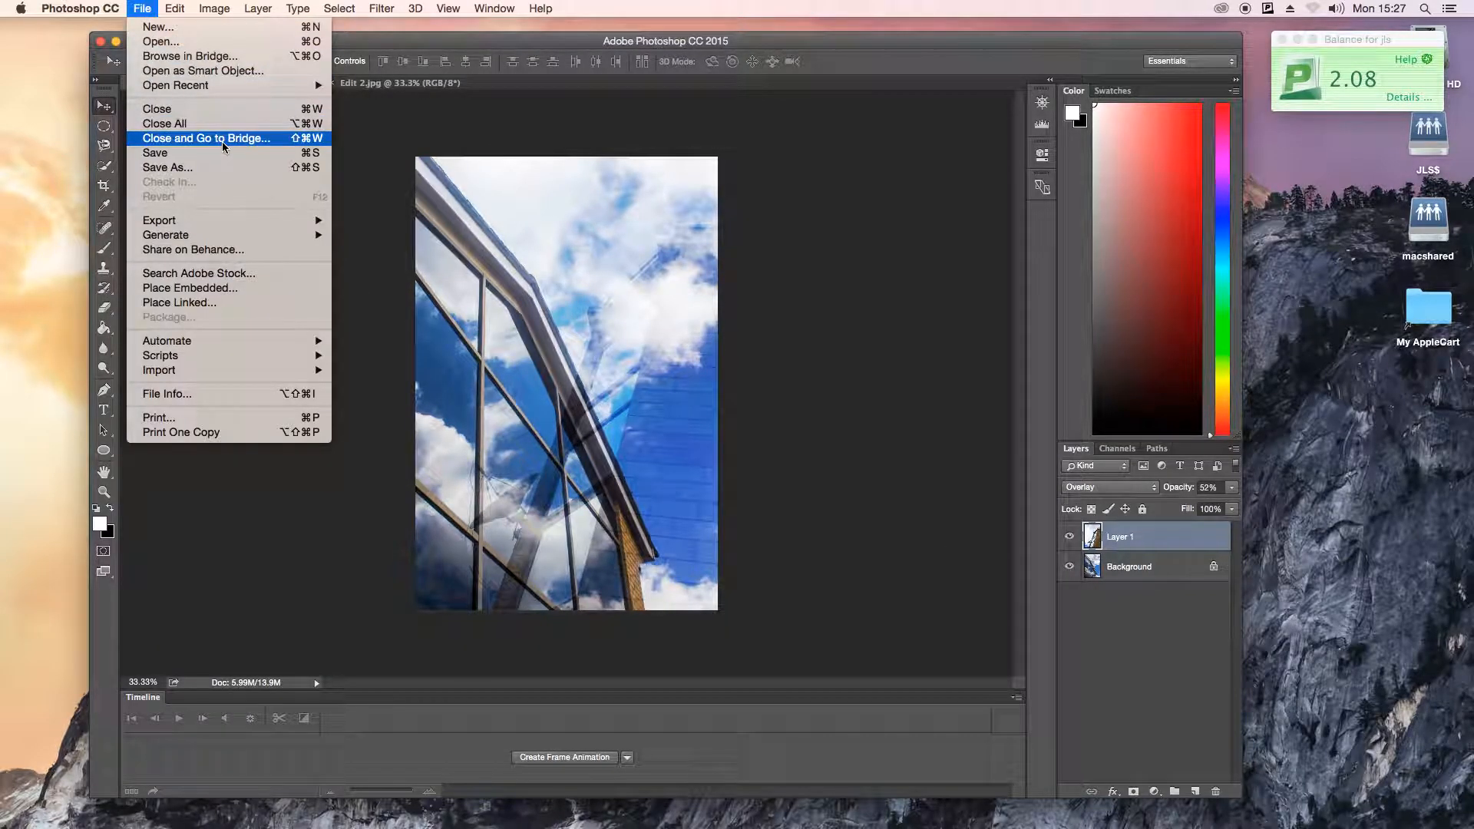
{"action": "key", "text": "super+shift+s"}
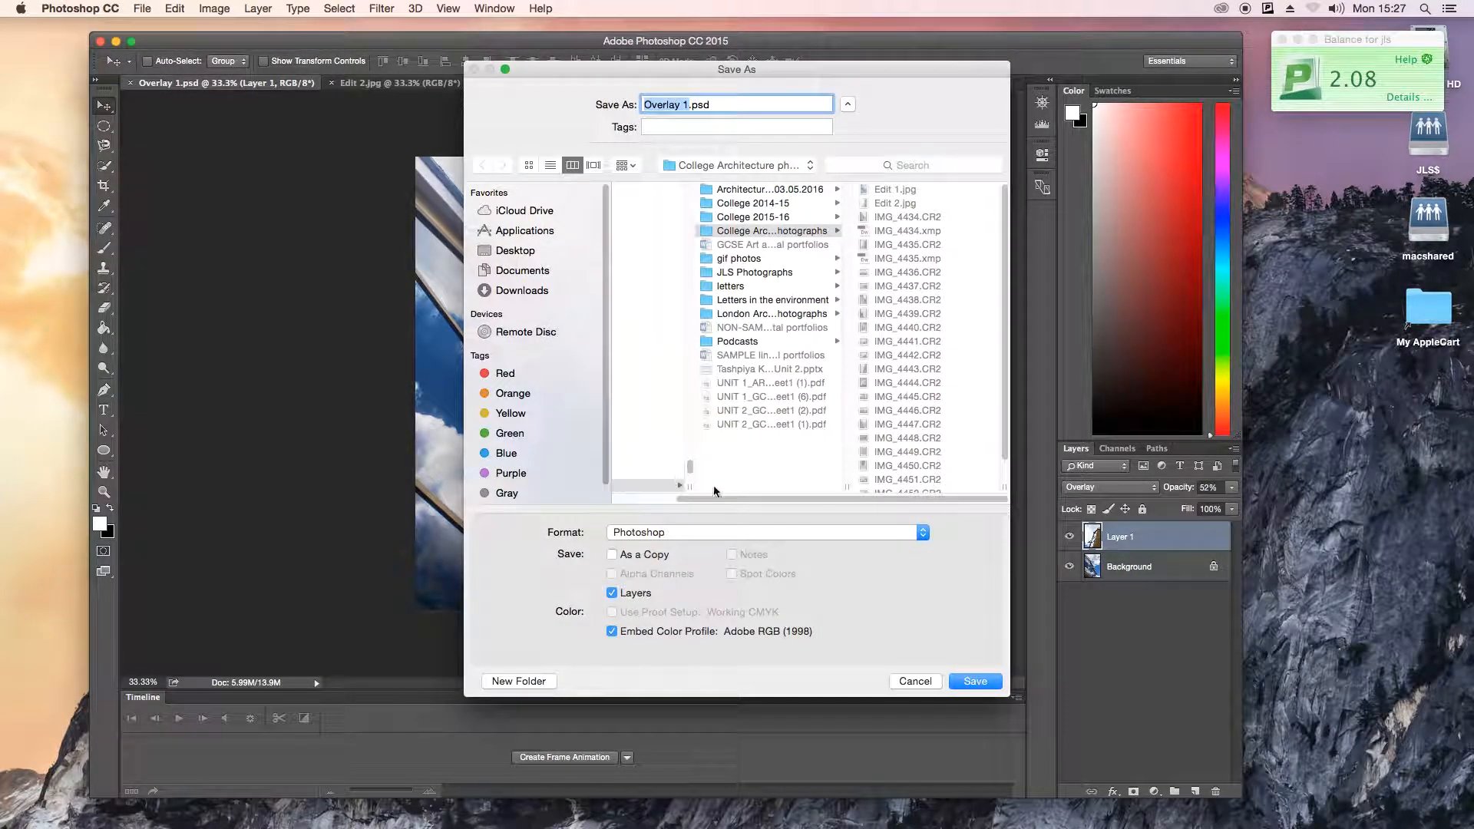
{"action": "left_click", "coordinate": [717, 531]}
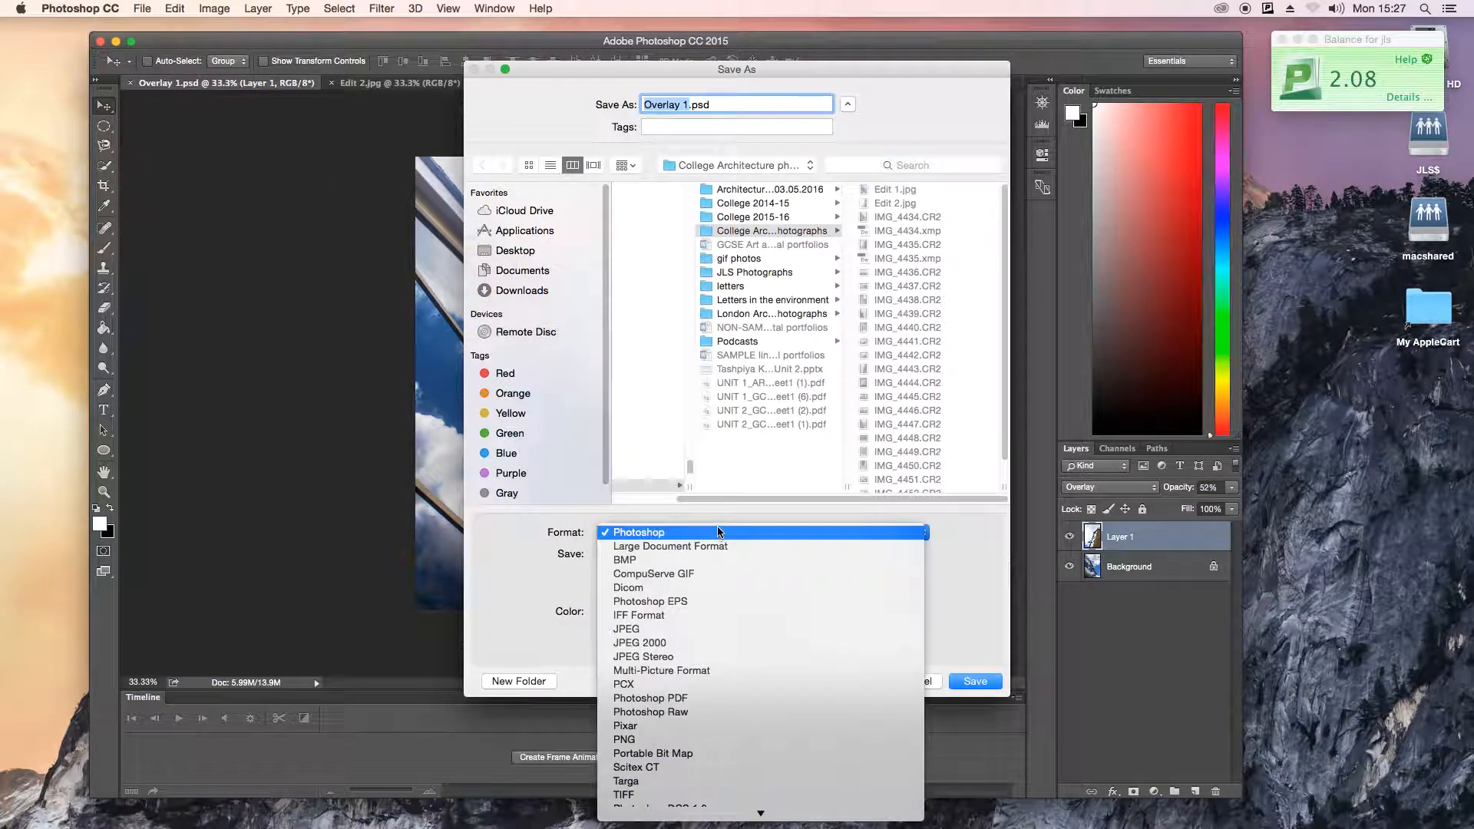
{"action": "left_click", "coordinate": [724, 630]}
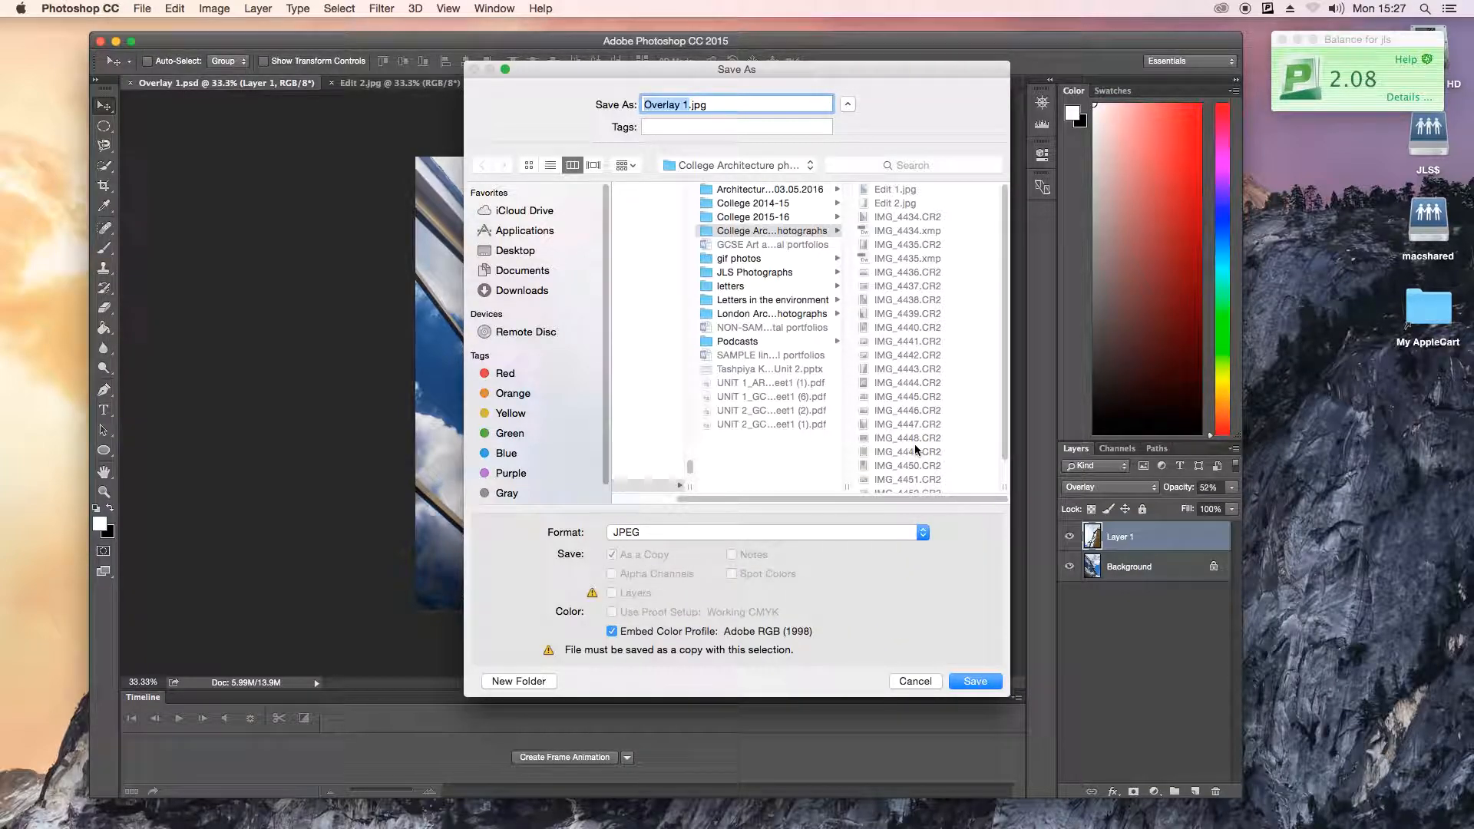
{"action": "left_click", "coordinate": [969, 683]}
{"action": "left_click", "coordinate": [825, 311]}
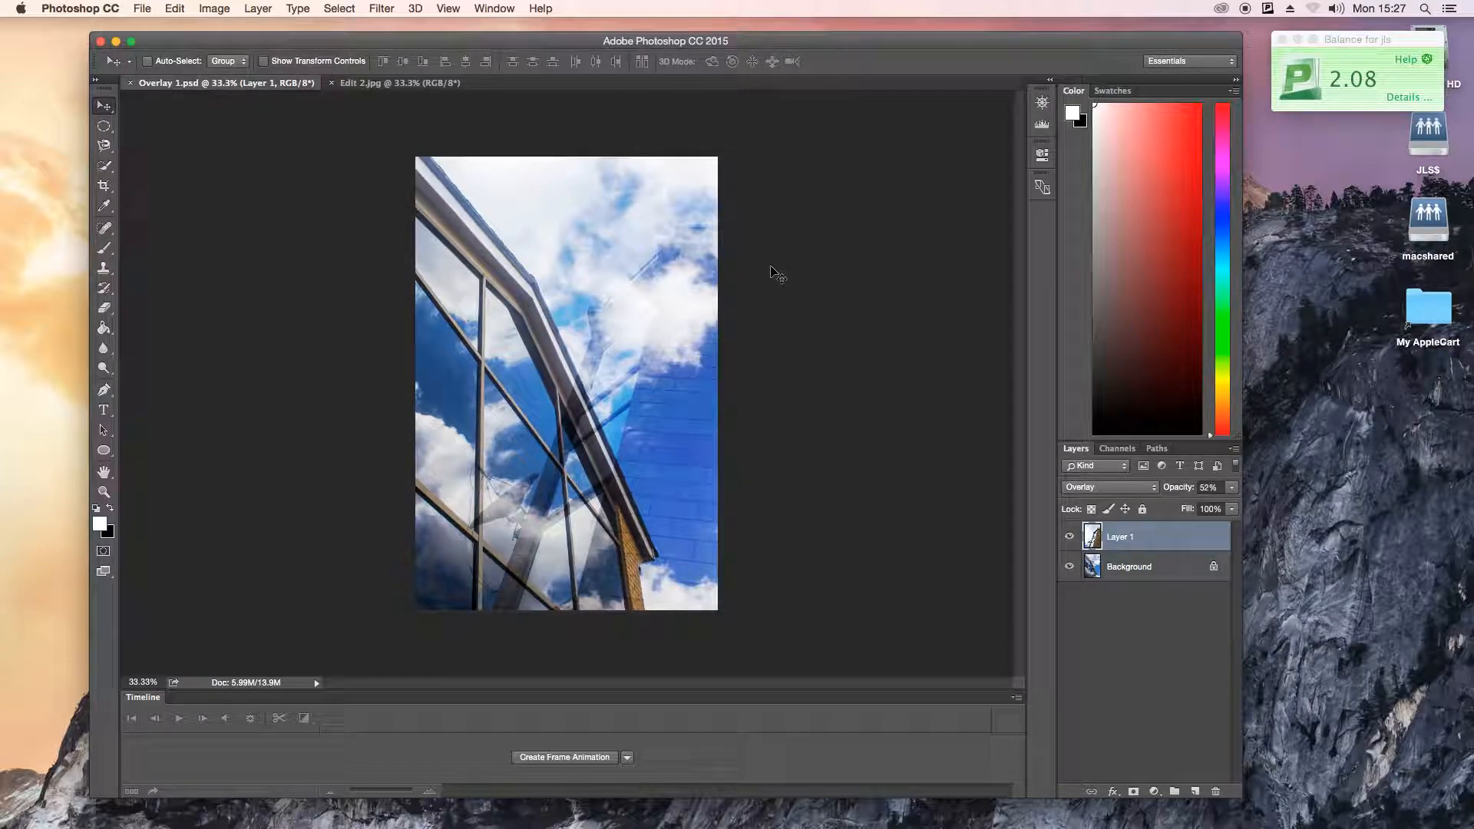
Close the Edit 2.jpg and Overlay 1.psd documents
{"action": "left_click", "coordinate": [339, 86]}
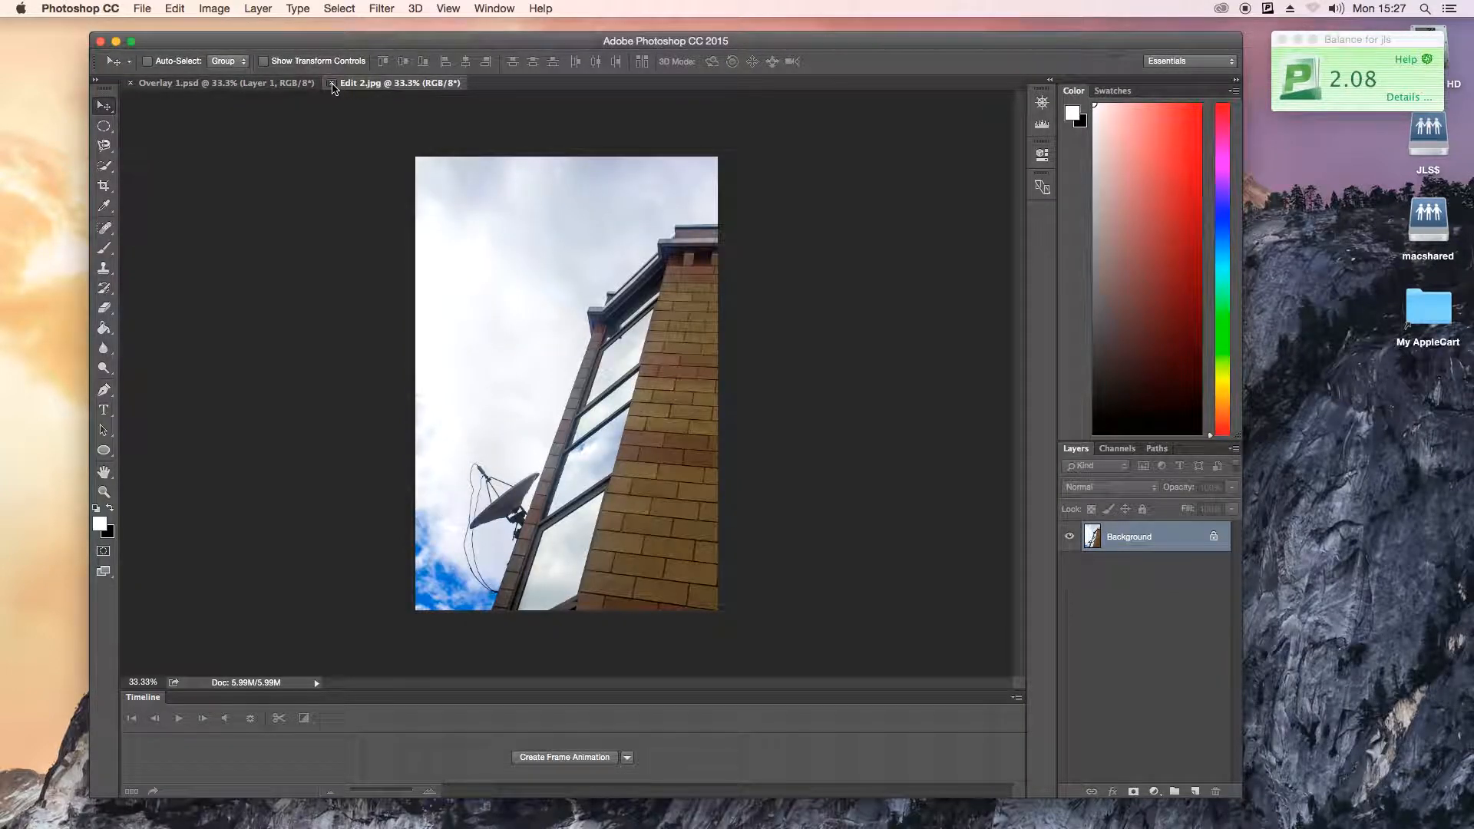
{"action": "left_click", "coordinate": [331, 84]}
{"action": "left_click", "coordinate": [132, 83]}
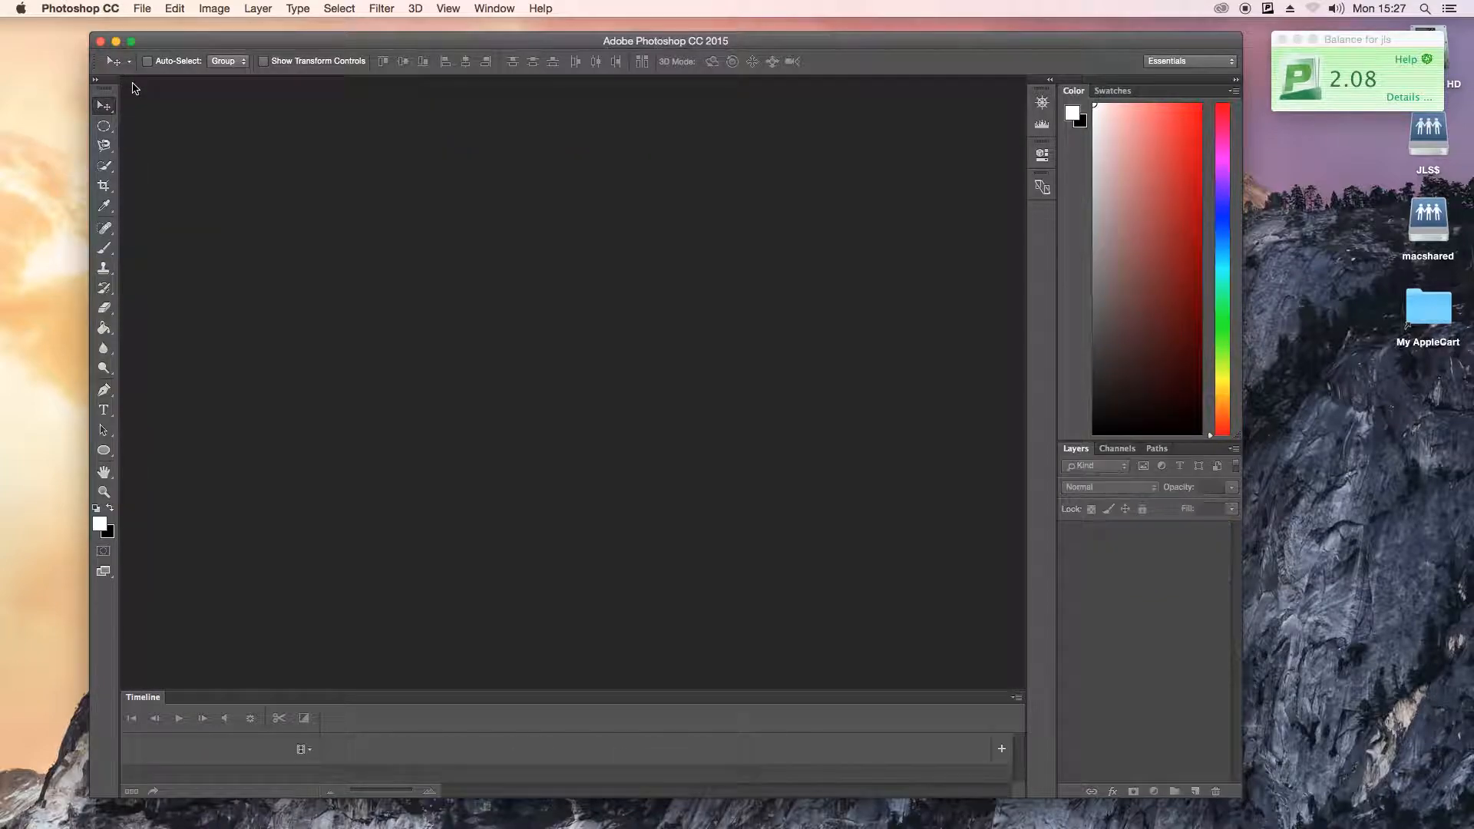